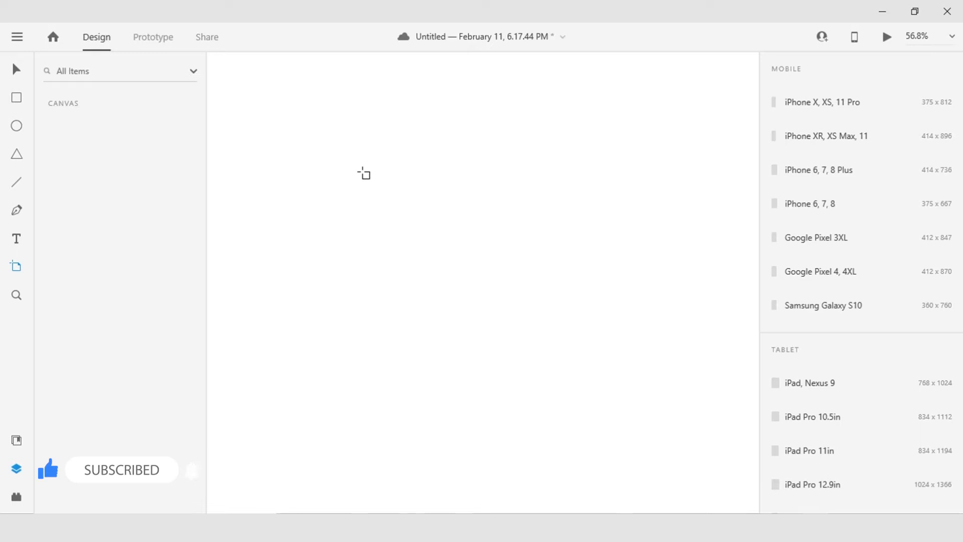
- Create an iPhone XR, XS Max, 11 artboard (414 x 896) and save the document
{"action": "left_click", "coordinate": [363, 173]}
{"action": "key", "text": "v"}
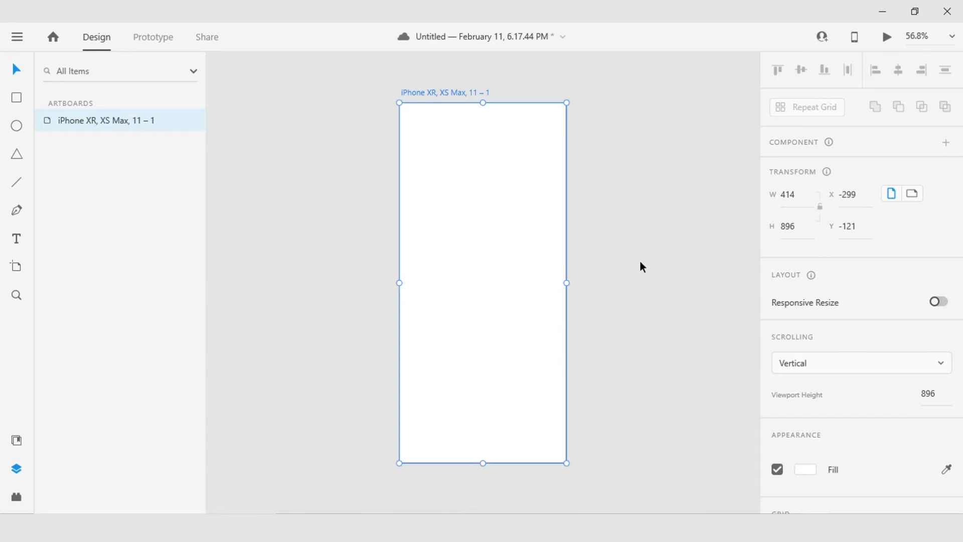
{"action": "key", "text": "ctrl+s"}
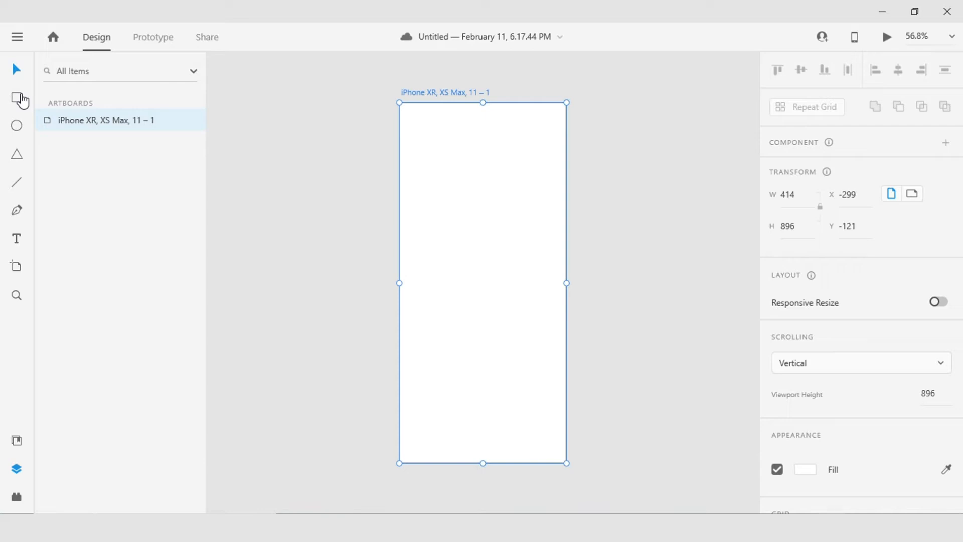
- Draw a rectangle about 349 wide and 175 high in the upper half of the artboard
{"action": "key", "text": "r"}
{"action": "mouse_move", "coordinate": [415, 174]}
{"action": "left_mouse_down"}
{"action": "mouse_move", "coordinate": [463, 222]}
{"action": "mouse_move", "coordinate": [554, 245]}
{"action": "left_mouse_up"}
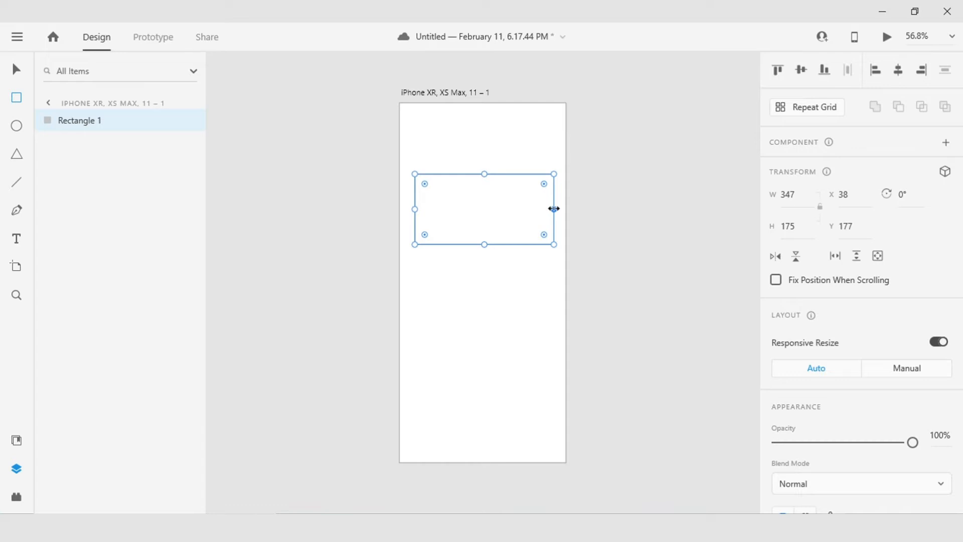
{"action": "mouse_move", "coordinate": [554, 209]}
{"action": "left_mouse_down"}
{"action": "mouse_move", "coordinate": [537, 202]}
{"action": "mouse_move", "coordinate": [555, 203]}
{"action": "left_mouse_up"}
- Try rotating the rectangle to about 21°, and reset its rotation to 0°
{"action": "left_click_drag", "start_coordinate": [556, 170], "coordinate": [556, 197]}
{"action": "key", "text": "ctrl+z"}
{"action": "left_click_drag", "start_coordinate": [556, 168], "coordinate": [562, 199]}
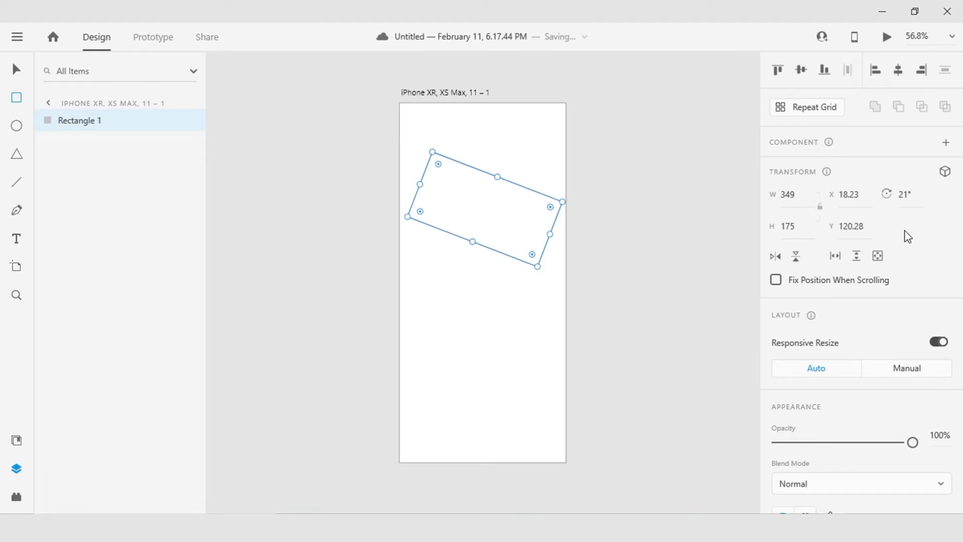
{"action": "left_click", "coordinate": [911, 195]}
{"action": "type", "text": "0"}
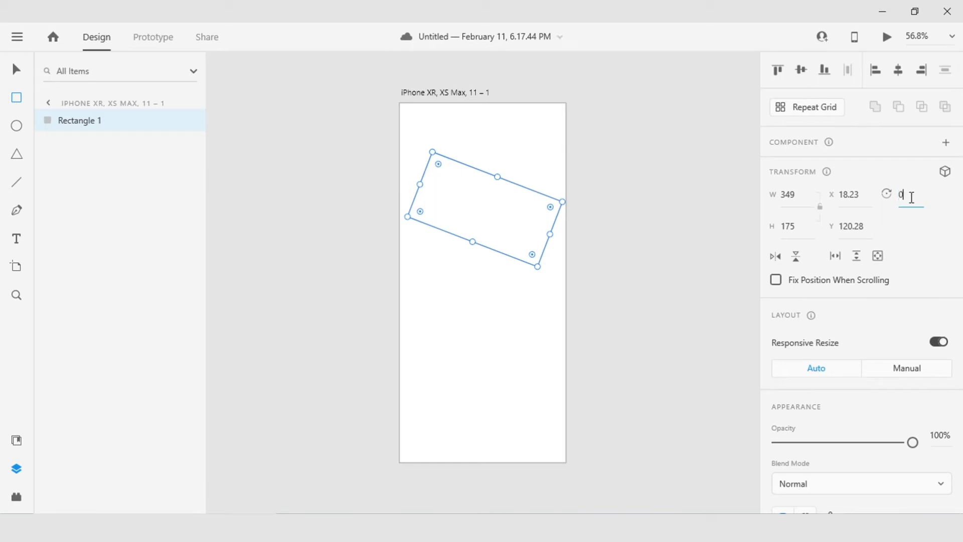
{"action": "key", "text": "Return"}
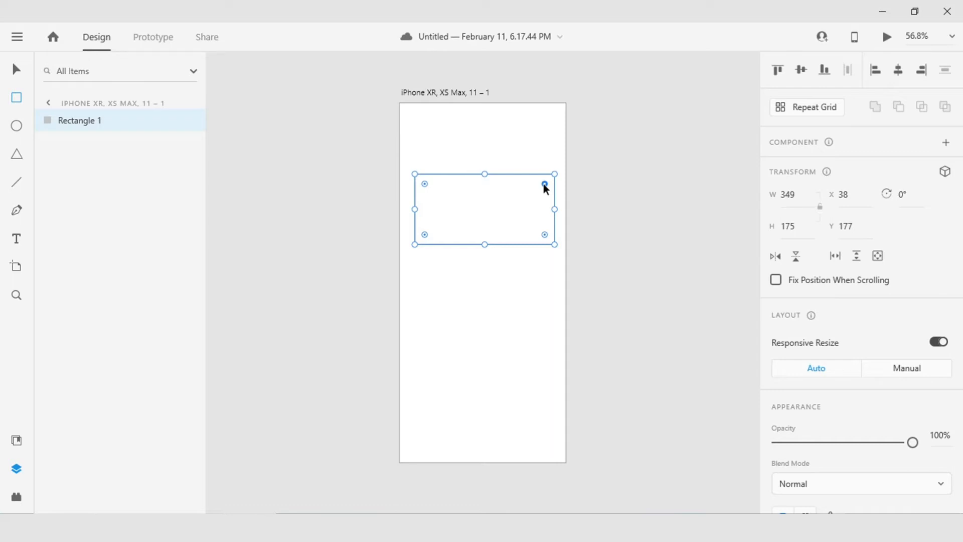
- Round all four corners of the rectangle equally to a radius of 50
{"action": "mouse_move", "coordinate": [544, 184]}
{"action": "left_mouse_down"}
{"action": "mouse_move", "coordinate": [537, 195]}
{"action": "mouse_move", "coordinate": [542, 187]}
{"action": "left_mouse_up"}
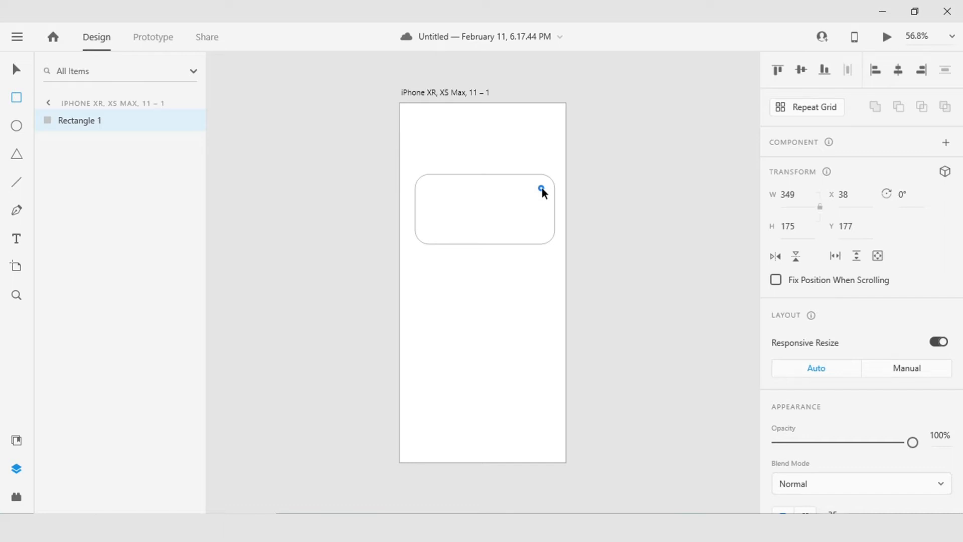
{"action": "left_click_drag", "start_coordinate": [541, 189], "coordinate": [541, 190]}
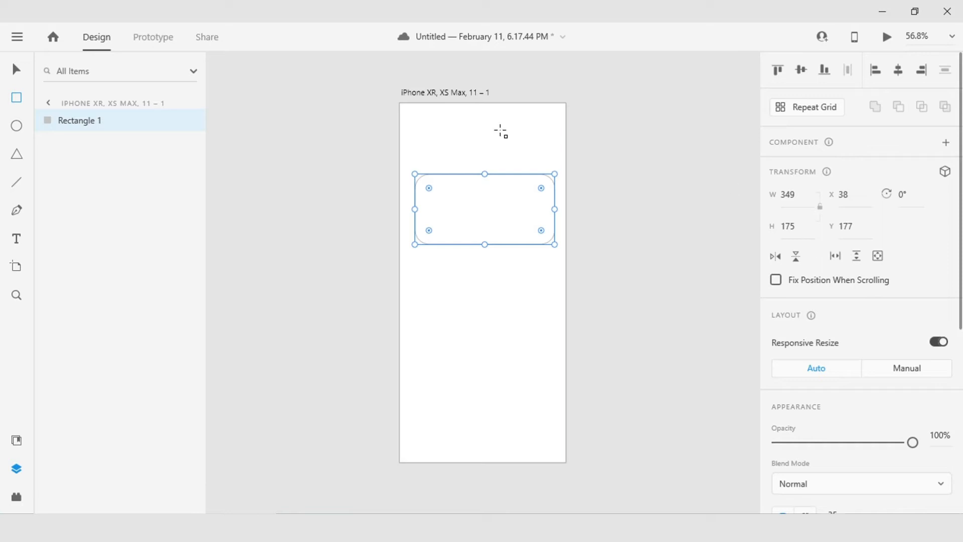
{"action": "scroll", "coordinate": [868, 453], "scroll_direction": "down", "scroll_amount": 4}
{"action": "scroll", "coordinate": [910, 333], "scroll_direction": "down", "scroll_amount": 2}
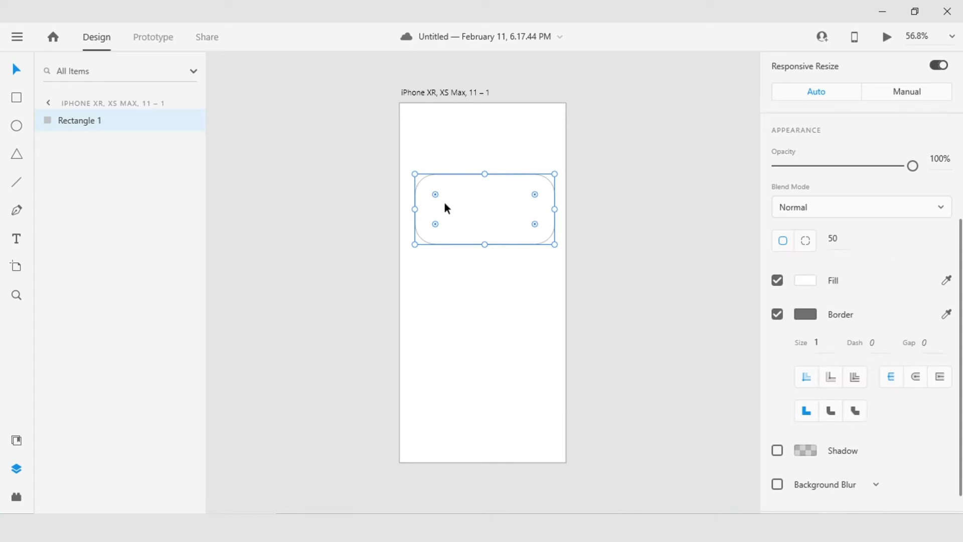
- Make only the rectangle's top-left and bottom-right corners square with a radius of 0
{"action": "key", "text": "alt"}
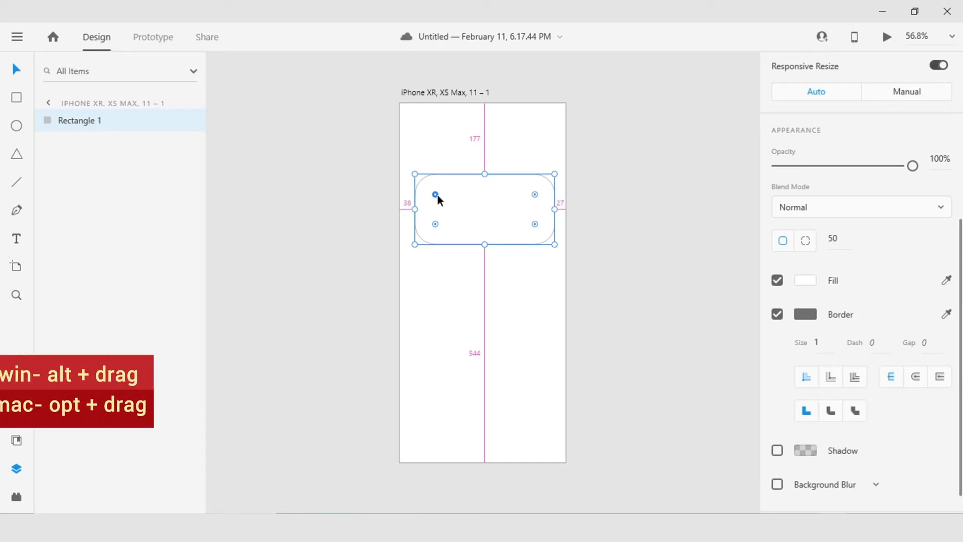
{"action": "left_click_drag", "start_coordinate": [434, 195], "coordinate": [409, 162]}
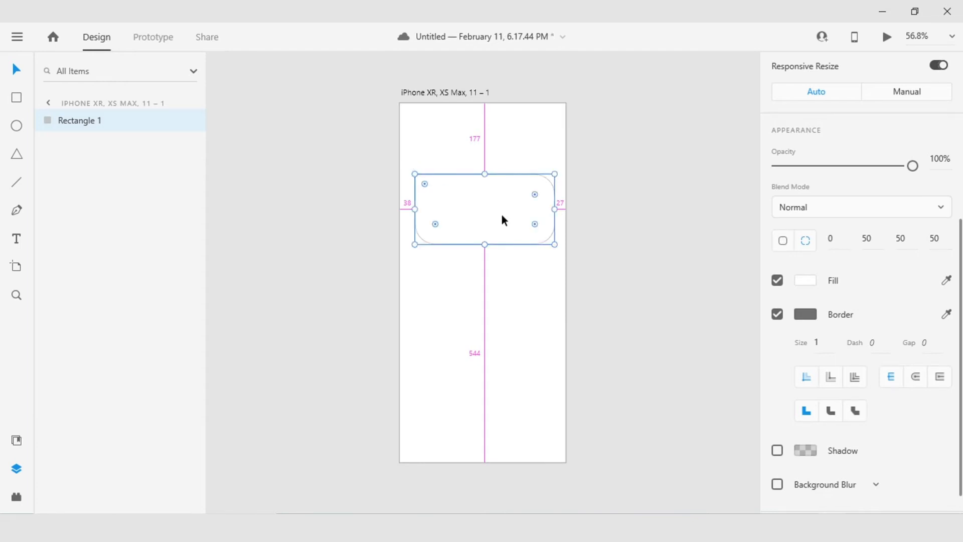
{"action": "left_click_drag", "start_coordinate": [534, 224], "coordinate": [552, 250]}
{"action": "left_click", "coordinate": [562, 266]}
{"action": "left_click", "coordinate": [598, 272]}
{"action": "left_click", "coordinate": [536, 228]}
{"action": "scroll", "coordinate": [833, 299], "scroll_direction": "down", "scroll_amount": 1}
{"action": "scroll", "coordinate": [836, 303], "scroll_direction": "down", "scroll_amount": 4}
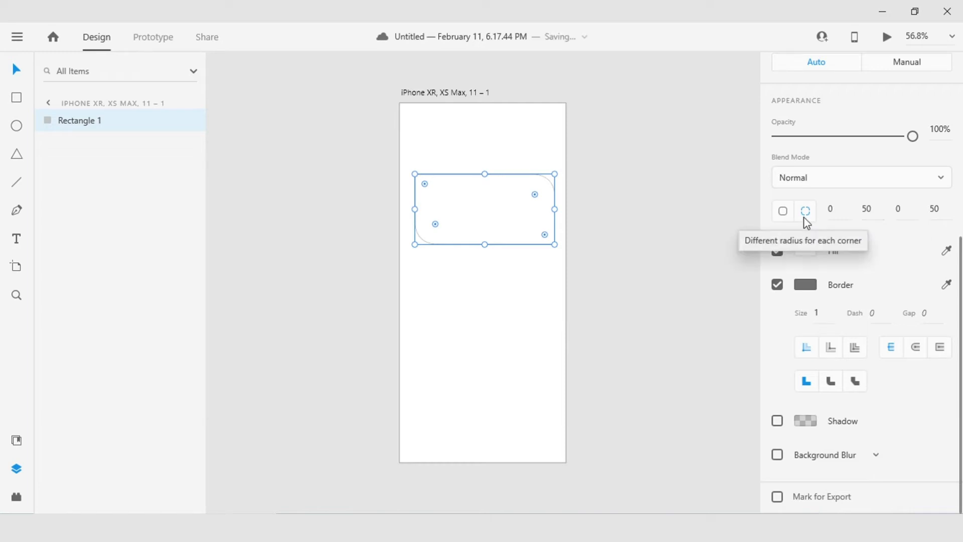
- Switch the rectangle to the same radius for all corners and set it to 50
{"action": "left_click", "coordinate": [781, 214]}
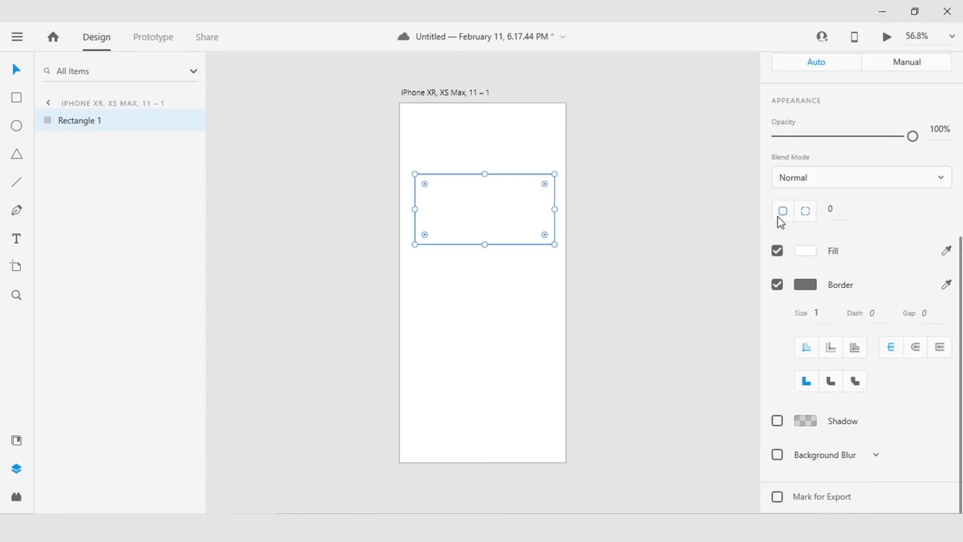
{"action": "left_click", "coordinate": [831, 211]}
{"action": "type", "text": "50"}
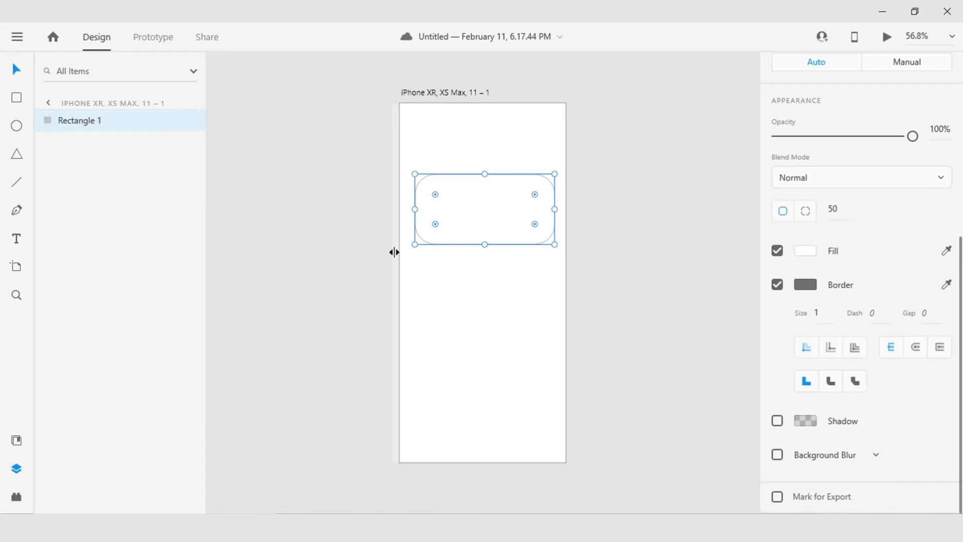
- Change the rectangle's fill to the solid blue #1D9EE1
{"action": "left_click", "coordinate": [815, 252]}
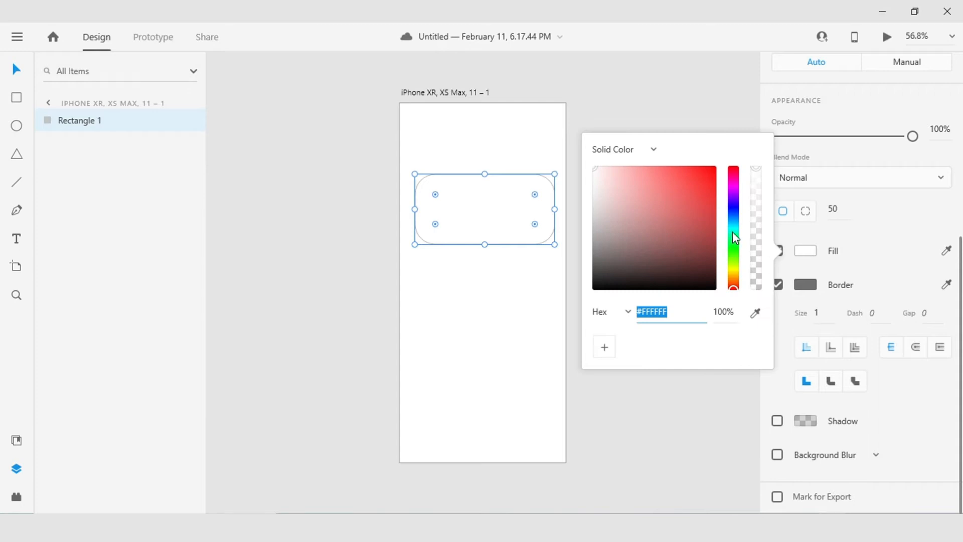
{"action": "left_click", "coordinate": [733, 216]}
{"action": "left_click_drag", "start_coordinate": [694, 187], "coordinate": [700, 181]}
{"action": "left_click_drag", "start_coordinate": [733, 217], "coordinate": [733, 221]}
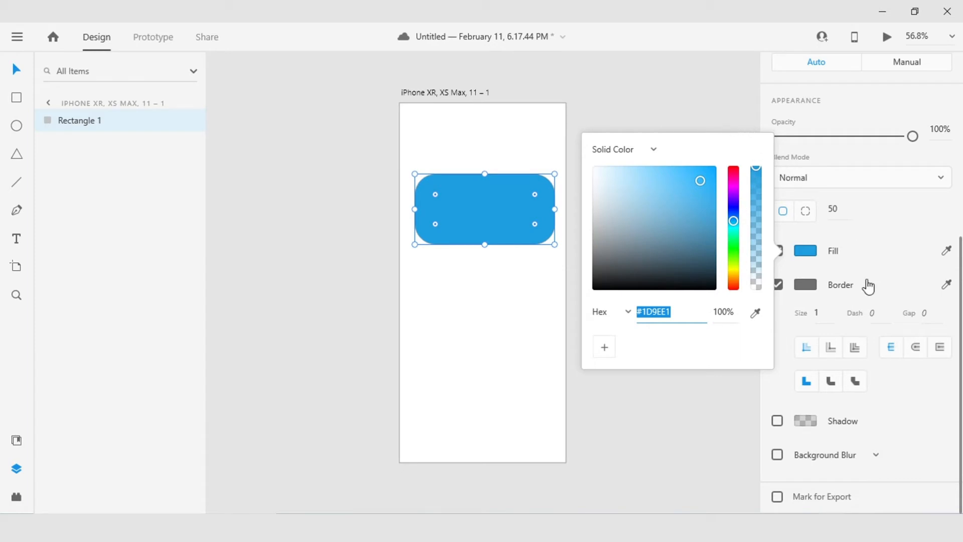
- Set the rectangle's border to dark blue #0A3A78 with a size of 5
{"action": "left_click", "coordinate": [805, 284]}
{"action": "left_click", "coordinate": [733, 230]}
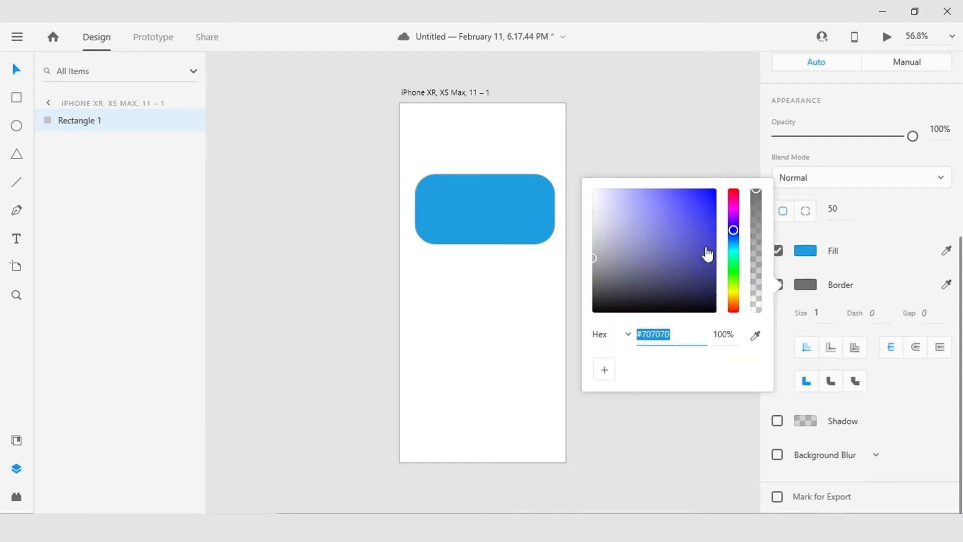
{"action": "left_click", "coordinate": [705, 254]}
{"action": "left_click_drag", "start_coordinate": [743, 240], "coordinate": [741, 247]}
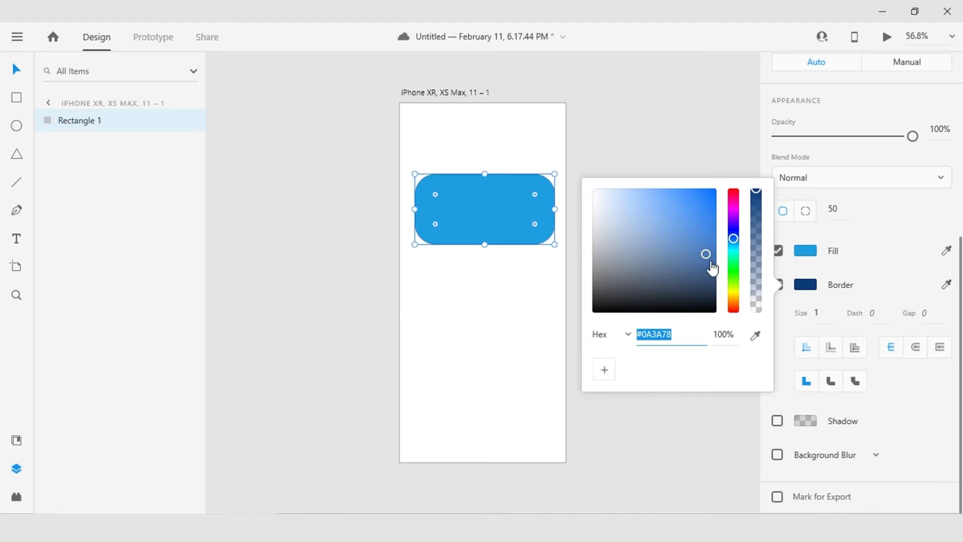
{"action": "left_click", "coordinate": [827, 312]}
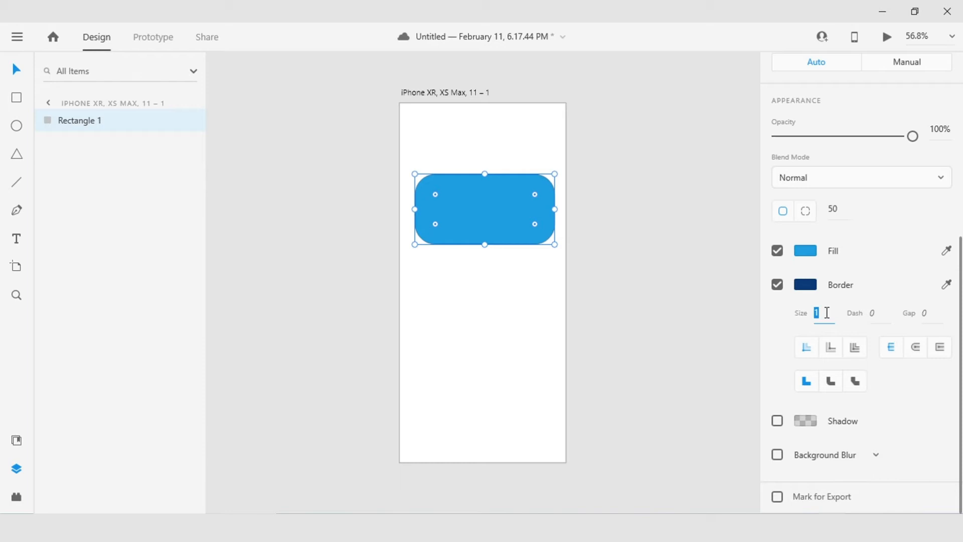
{"action": "type", "text": "5"}
{"action": "key", "text": "Return"}
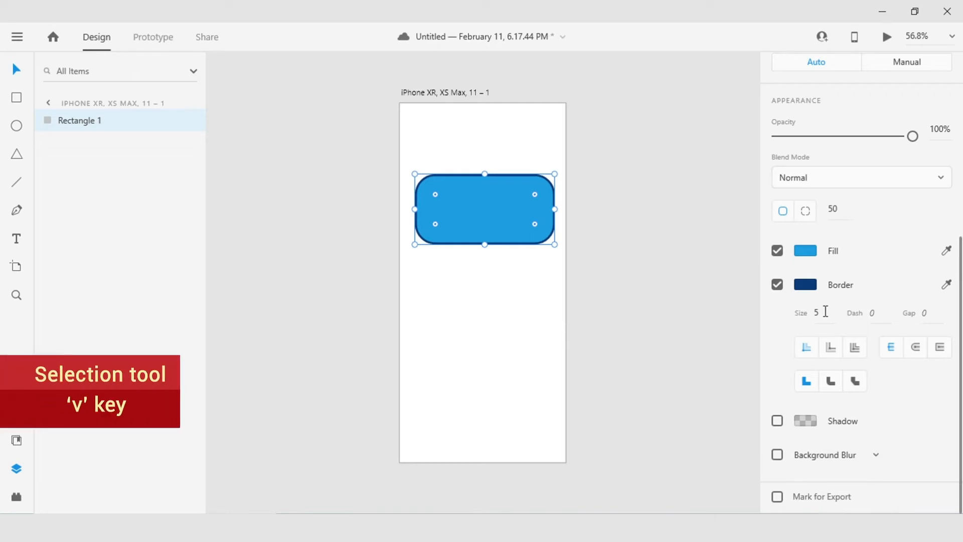
- Try moving the rectangle to about X 8, Y 216, and undo the move
{"action": "left_click", "coordinate": [611, 271]}
{"action": "left_click", "coordinate": [505, 244]}
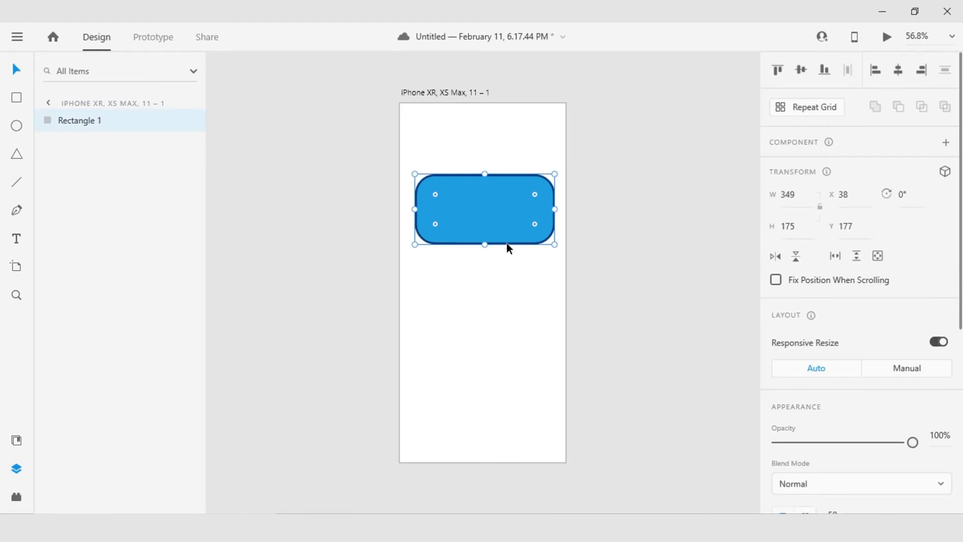
{"action": "mouse_move", "coordinate": [526, 214]}
{"action": "left_mouse_down"}
{"action": "mouse_move", "coordinate": [576, 217]}
{"action": "mouse_move", "coordinate": [533, 212]}
{"action": "mouse_move", "coordinate": [523, 233]}
{"action": "left_mouse_up"}
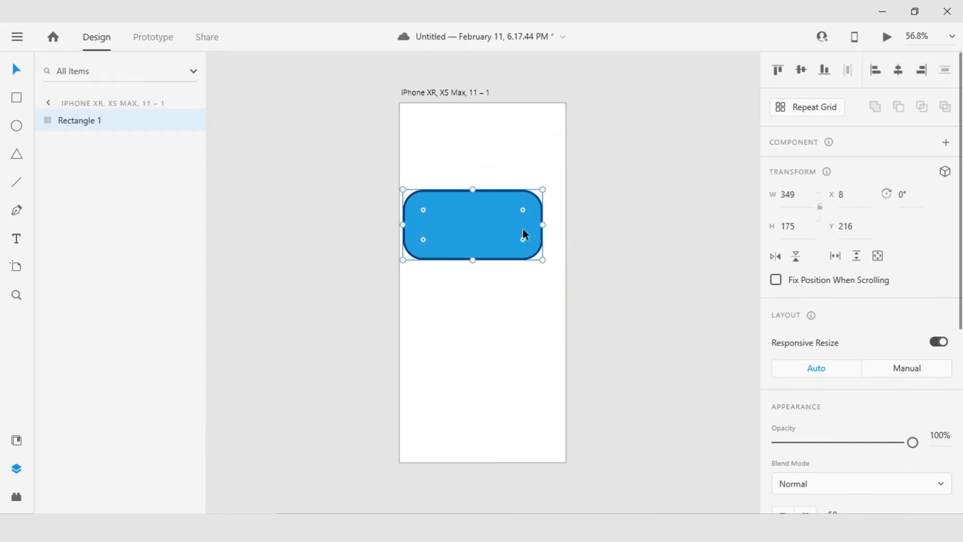
{"action": "key", "text": "ctrl+z"}
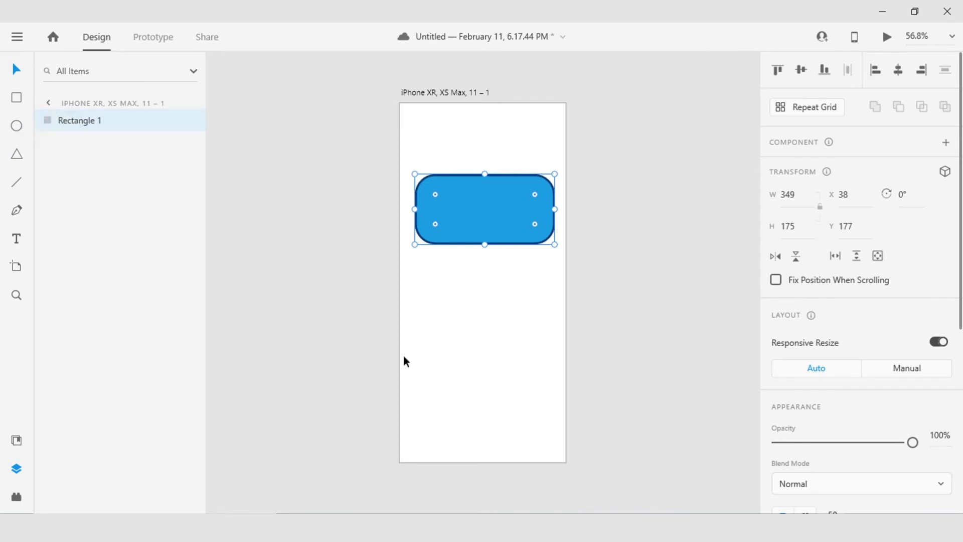
- Draw two circles below the rectangle, one about 198 in diameter and a second about 144 beneath it
{"action": "key", "text": "e"}
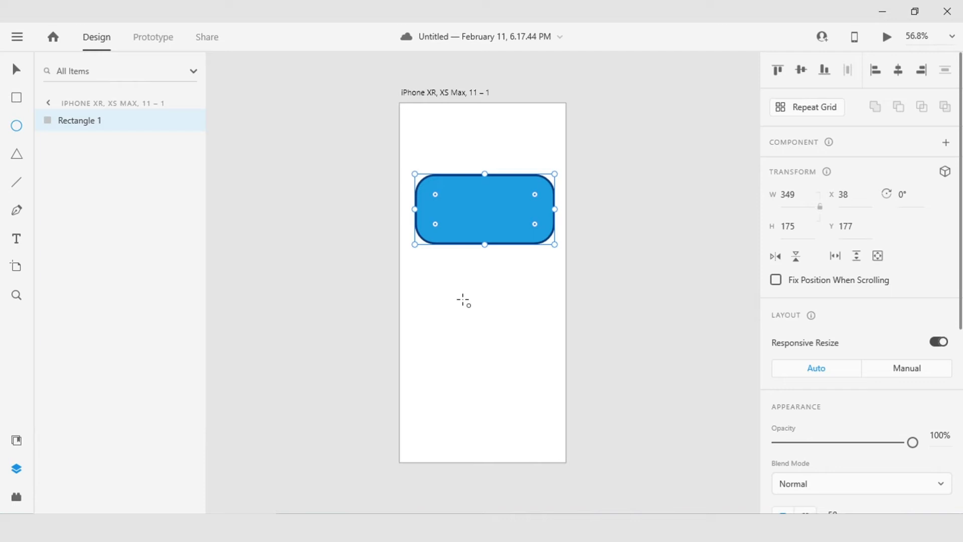
{"action": "left_click_drag", "start_coordinate": [441, 282], "coordinate": [524, 365]}
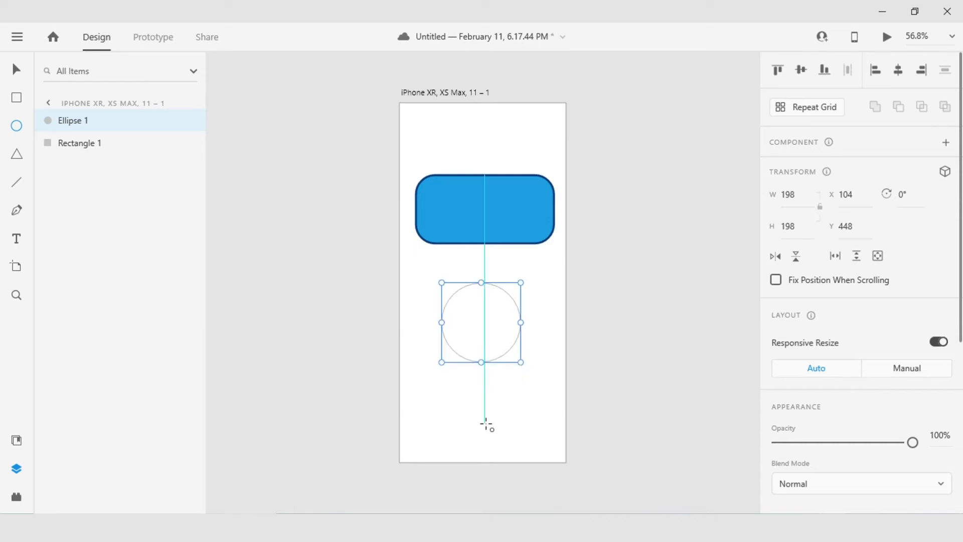
{"action": "left_click_drag", "start_coordinate": [483, 398], "coordinate": [513, 427]}
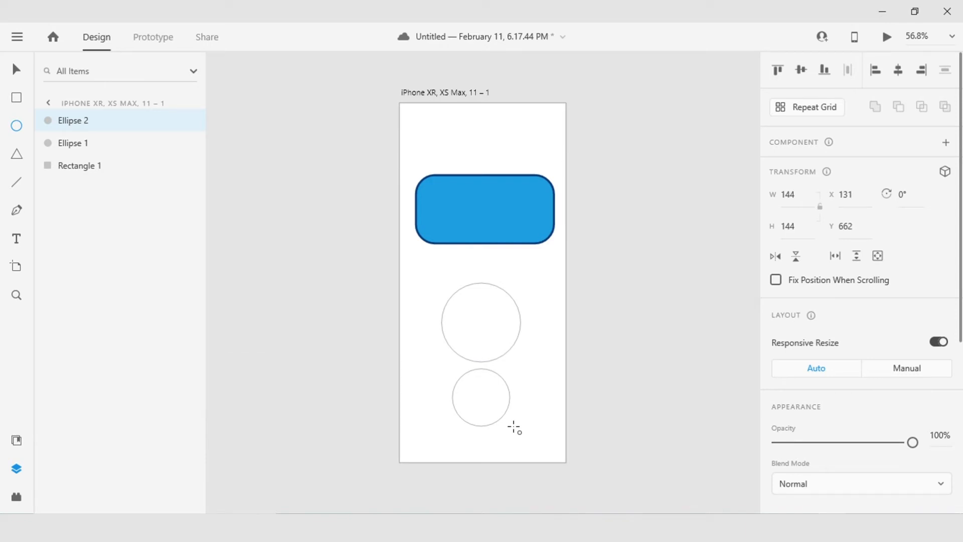
{"action": "left_click_drag", "start_coordinate": [514, 428], "coordinate": [514, 428]}
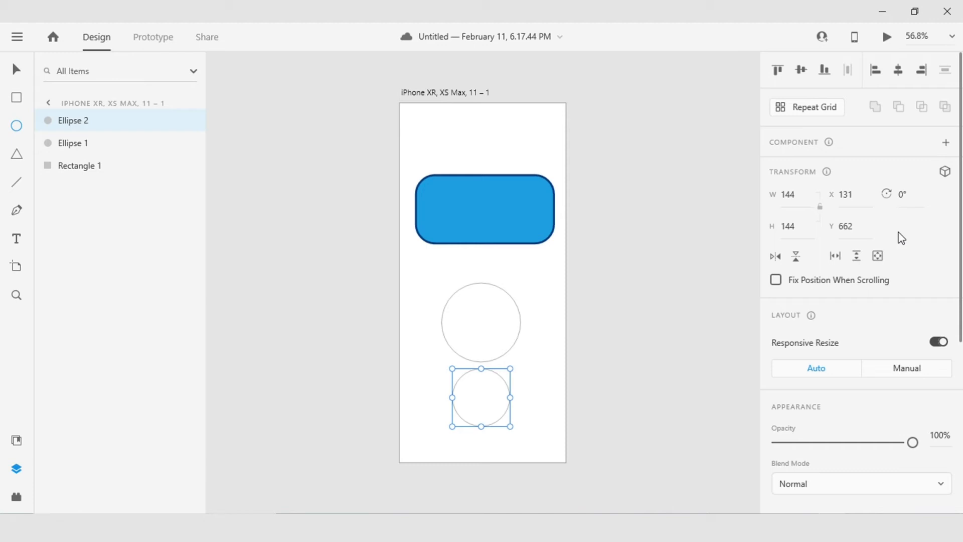
{"action": "key", "text": "v"}
{"action": "left_click", "coordinate": [694, 287]}
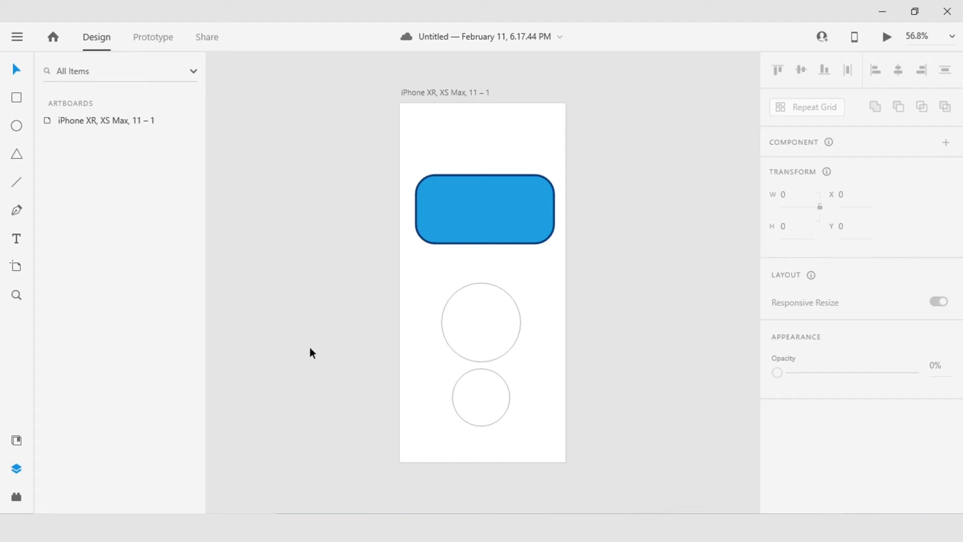
- Copy the blue rounded rectangle
{"action": "left_click", "coordinate": [493, 236]}
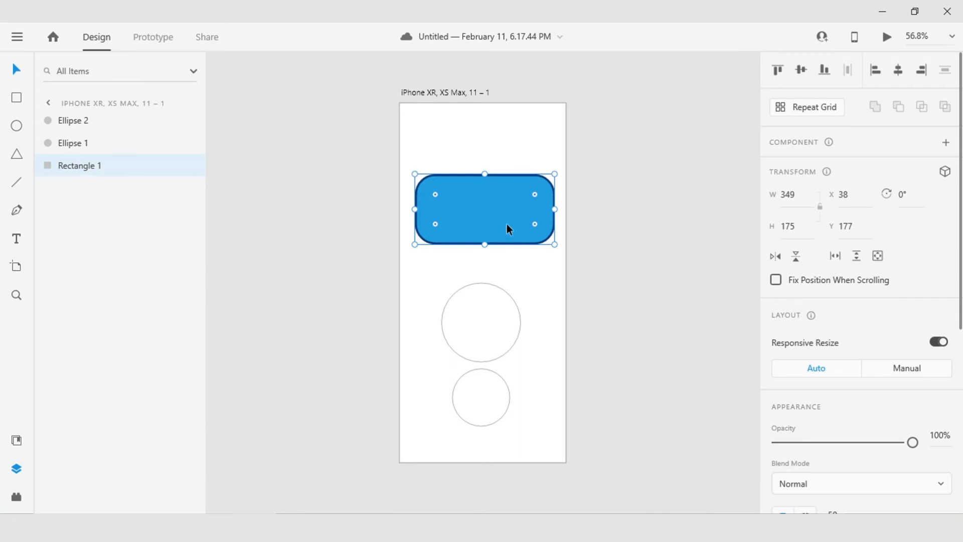
{"action": "right_click", "coordinate": [506, 226]}
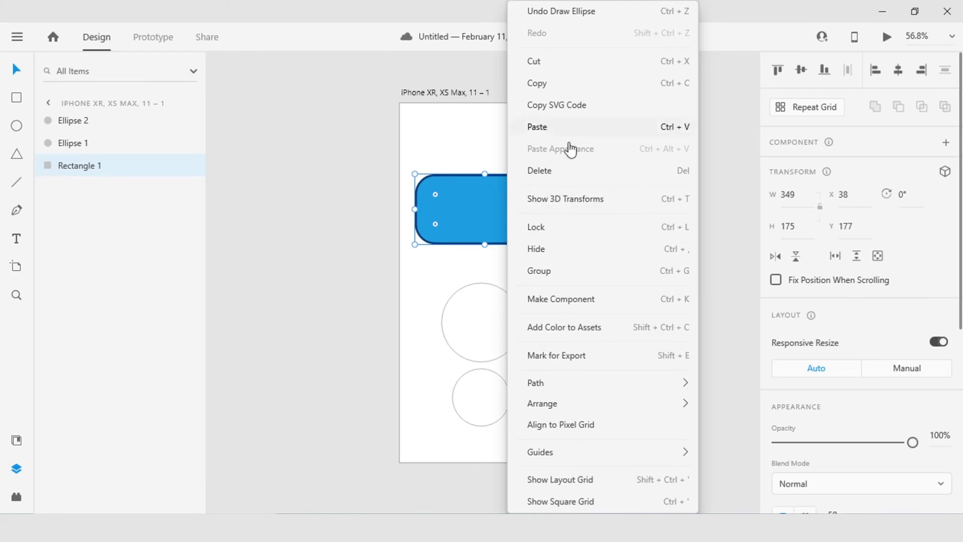
{"action": "left_click", "coordinate": [565, 84]}
{"action": "left_click", "coordinate": [565, 83]}
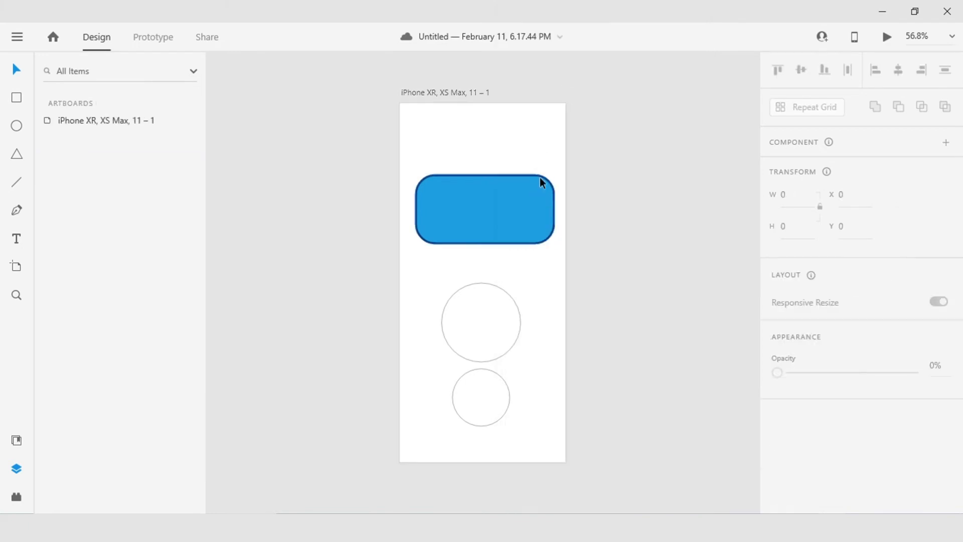
- Select both circles and paste the copied rectangle's appearance onto them
{"action": "left_click", "coordinate": [492, 346]}
{"action": "scroll", "coordinate": [519, 331], "scroll_direction": "down", "scroll_amount": 1}
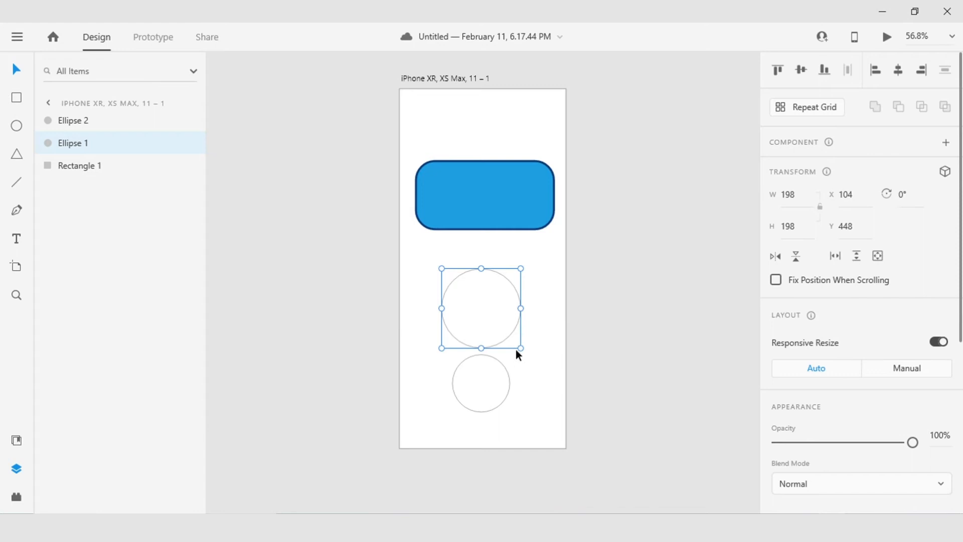
{"action": "left_click", "coordinate": [510, 379], "text": "shift"}
{"action": "left_click", "coordinate": [510, 381], "text": "shift"}
{"action": "left_click", "coordinate": [510, 385], "text": "shift"}
{"action": "left_click", "coordinate": [510, 384], "text": "shift"}
{"action": "left_click", "coordinate": [510, 384], "text": "shift"}
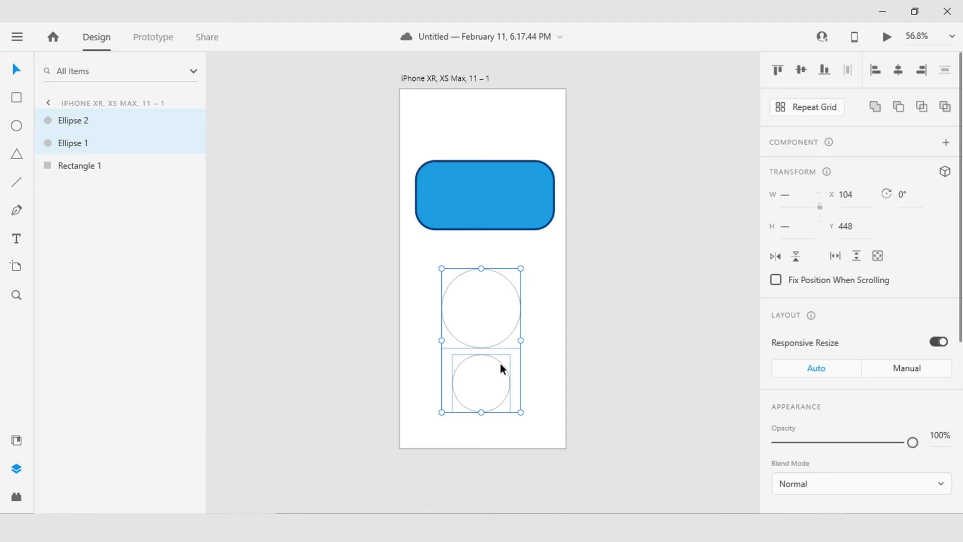
{"action": "right_click", "coordinate": [500, 363]}
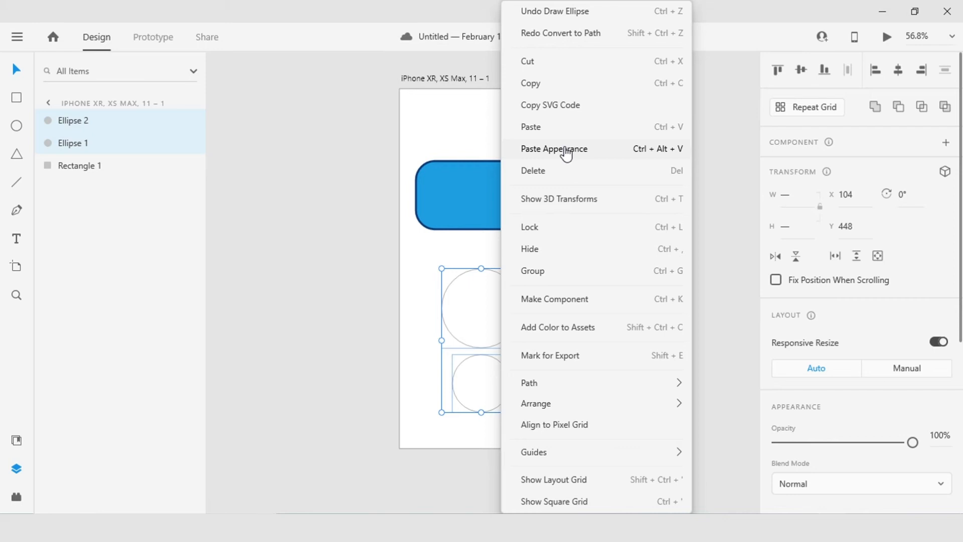
{"action": "left_click", "coordinate": [566, 150]}
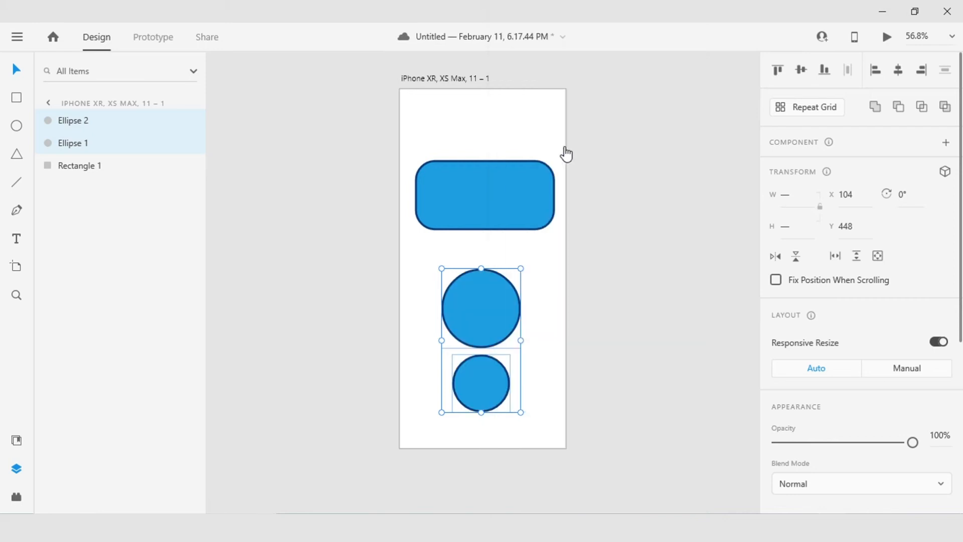
- Draw a triangle about 151 wide and 153 high beneath the circles with the Polygon tool
{"action": "left_click", "coordinate": [642, 311]}
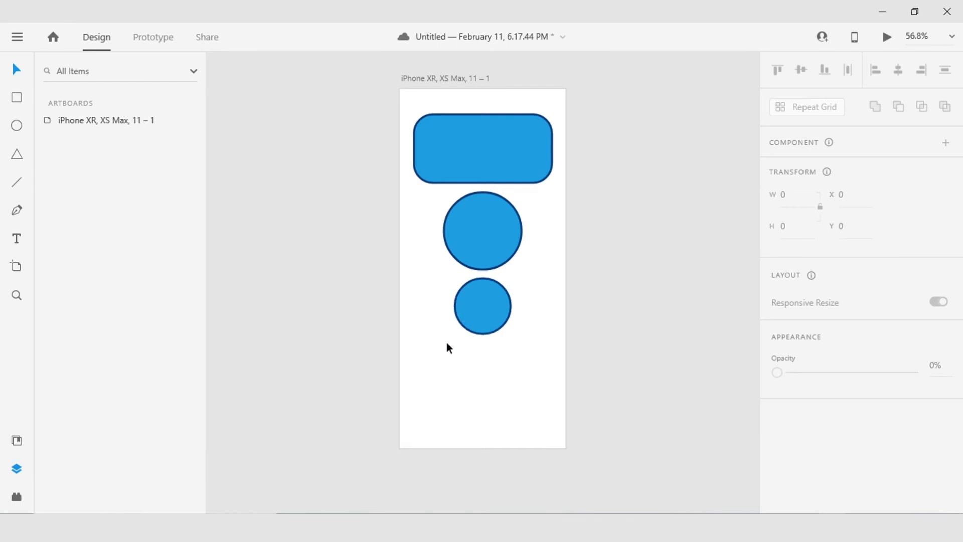
{"action": "key", "text": "y"}
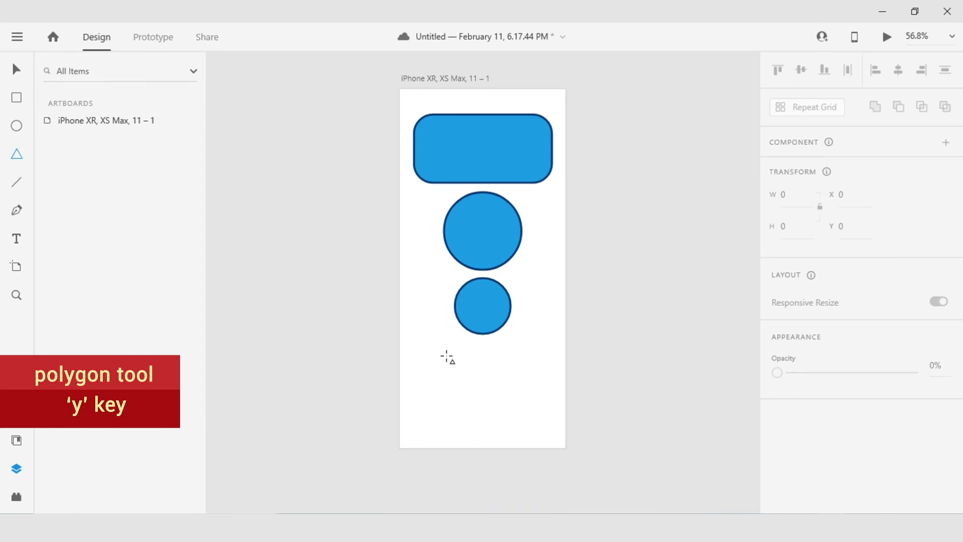
{"action": "left_click_drag", "start_coordinate": [459, 362], "coordinate": [520, 419]}
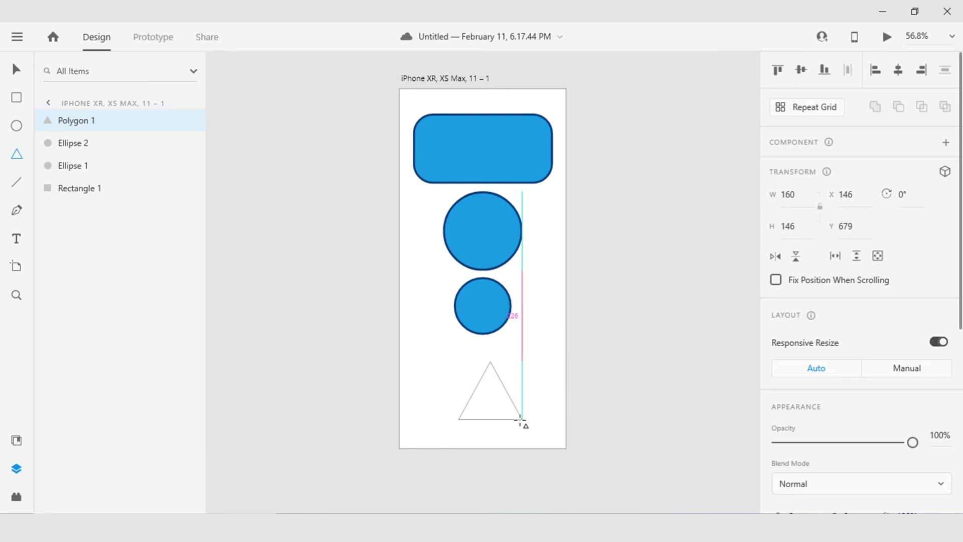
{"action": "left_click_drag", "start_coordinate": [520, 419], "coordinate": [519, 422]}
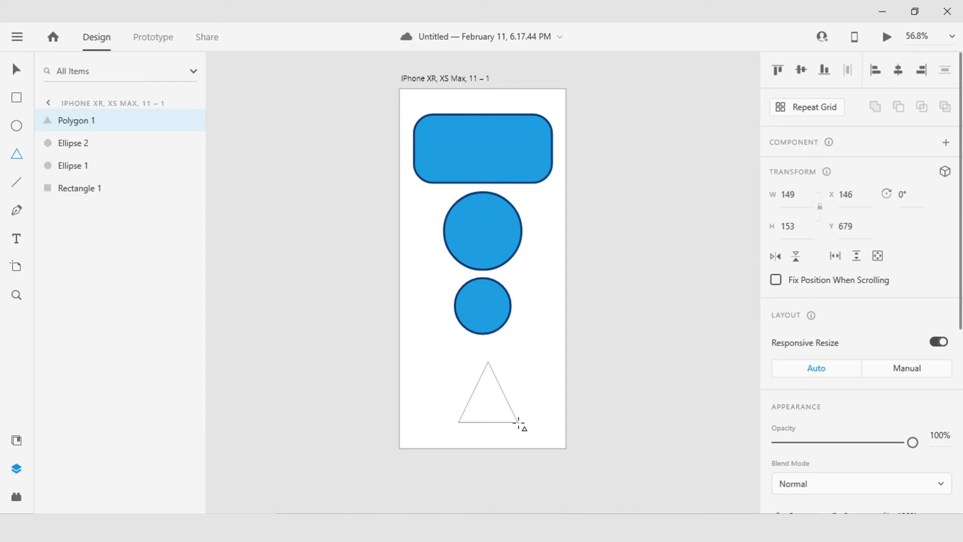
{"action": "left_click_drag", "start_coordinate": [518, 420], "coordinate": [519, 421]}
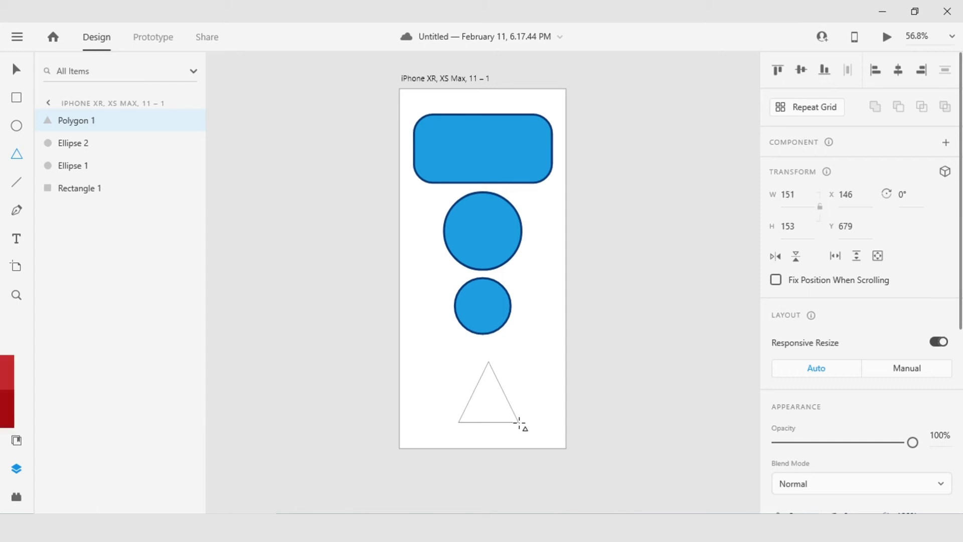
- Vary the triangle's number of sides and finish it as a pentagon about 149 by 151
{"action": "key", "text": "Up"}
{"action": "key", "text": "Up"}
{"action": "key", "text": "Up"}
{"action": "key", "text": "Up"}
{"action": "key", "text": "Up"}
{"action": "key", "text": "Down"}
{"action": "key", "text": "Up"}
{"action": "key", "text": "Down"}
{"action": "key", "text": "Down"}
{"action": "key", "text": "Down"}
{"action": "key", "text": "Down"}
{"action": "key", "text": "Up"}
{"action": "key", "text": "Up"}
{"action": "key", "text": "Down"}
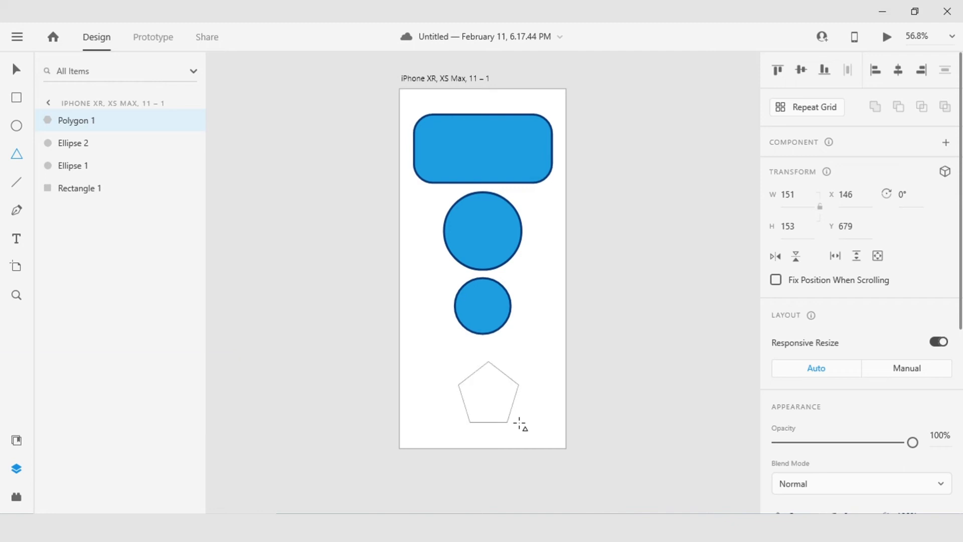
{"action": "left_click_drag", "start_coordinate": [520, 423], "coordinate": [518, 423]}
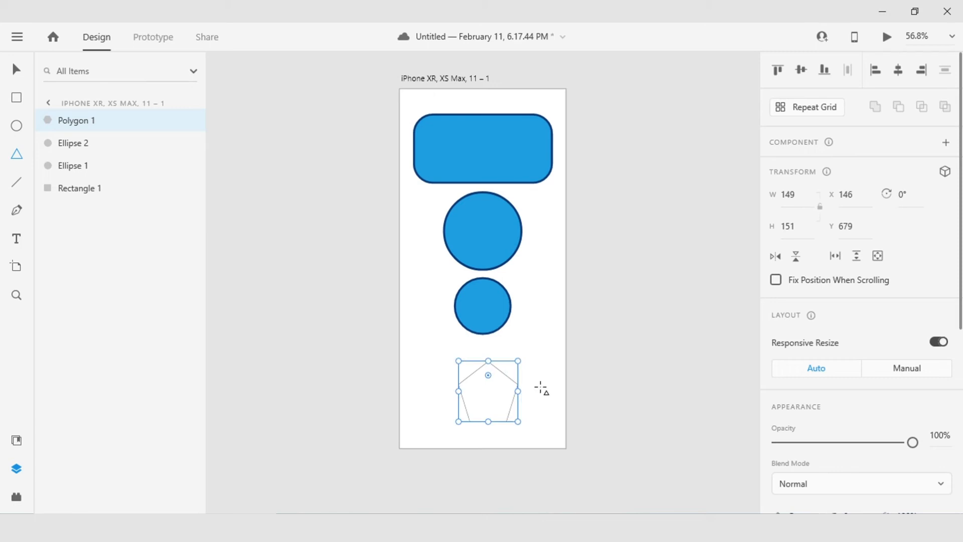
- Reshape the pentagon into a sharp five-pointed star with a star ratio of about 47%
{"action": "mouse_move", "coordinate": [504, 371]}
{"action": "left_mouse_down"}
{"action": "mouse_move", "coordinate": [495, 388]}
{"action": "mouse_move", "coordinate": [498, 356]}
{"action": "mouse_move", "coordinate": [497, 381]}
{"action": "mouse_move", "coordinate": [498, 373]}
{"action": "left_mouse_up"}
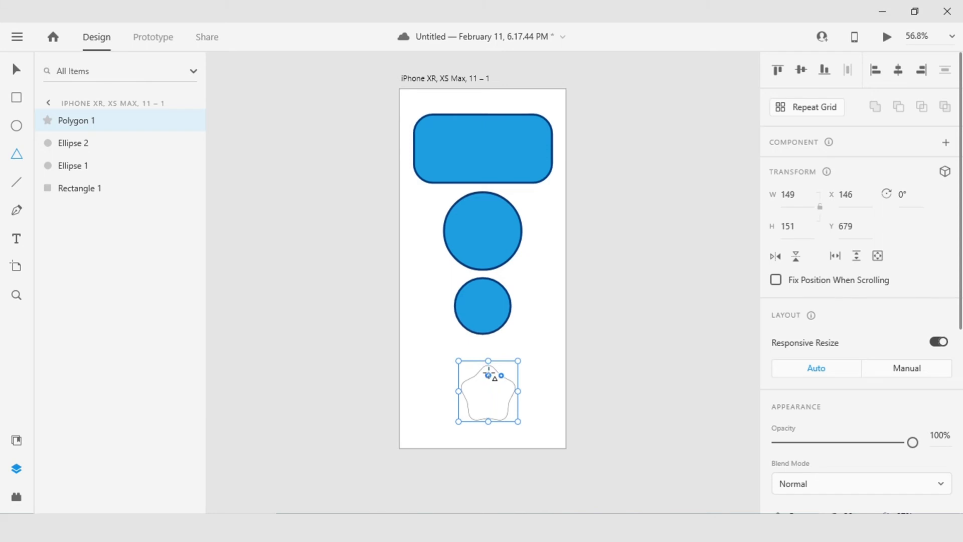
{"action": "mouse_move", "coordinate": [489, 376]}
{"action": "left_mouse_down"}
{"action": "mouse_move", "coordinate": [488, 387]}
{"action": "mouse_move", "coordinate": [485, 370]}
{"action": "left_mouse_up"}
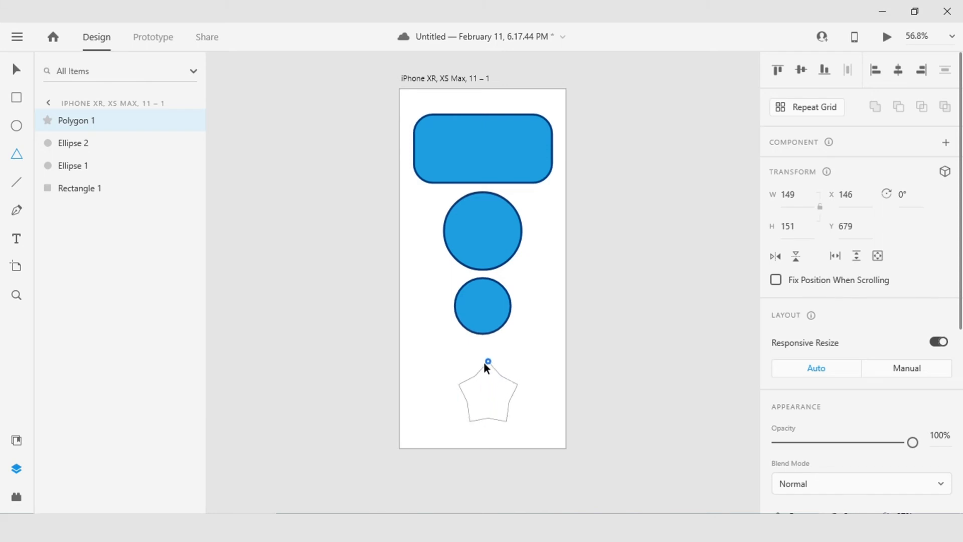
{"action": "left_click_drag", "start_coordinate": [484, 364], "coordinate": [494, 383]}
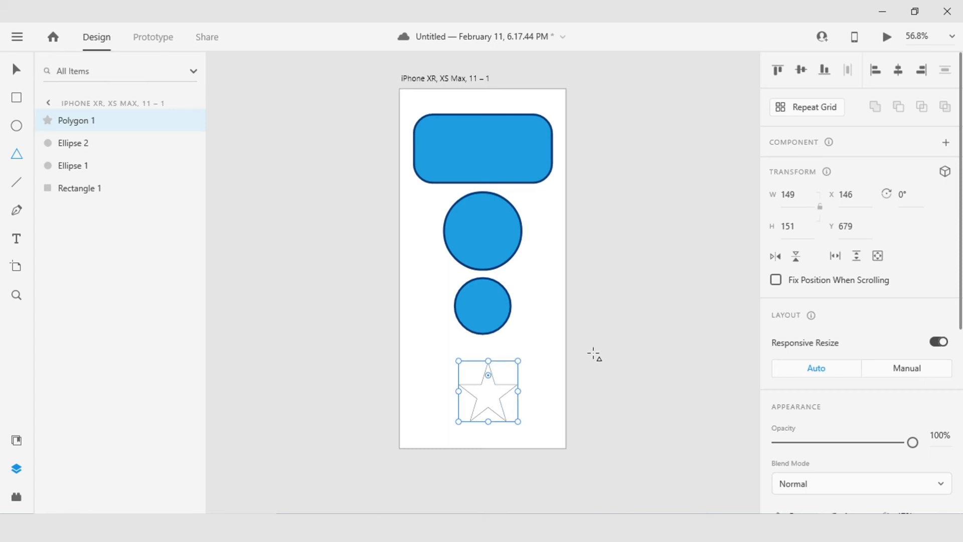
- Paste the copied blue fill and dark border appearance onto the star, and deselect it
{"action": "key", "text": "v"}
{"action": "right_click", "coordinate": [505, 397]}
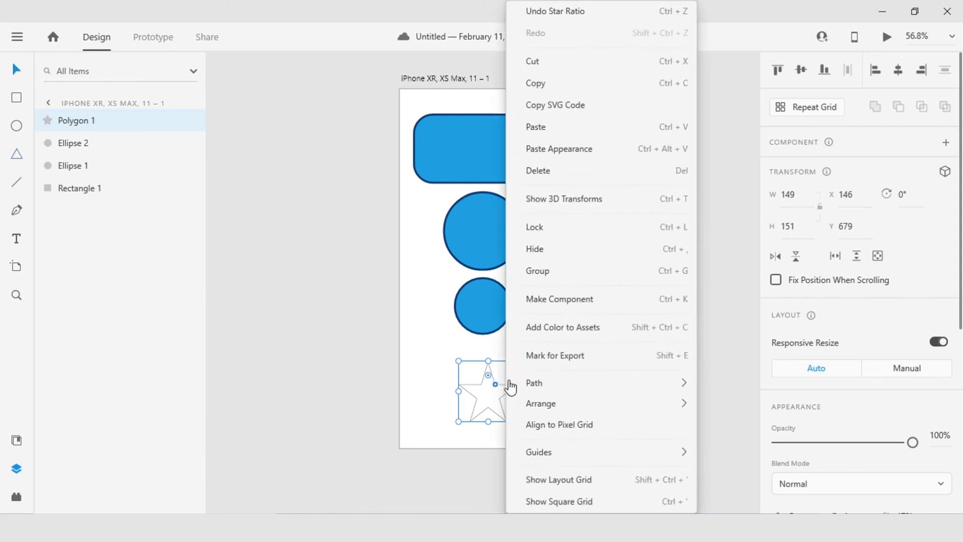
{"action": "left_click", "coordinate": [565, 153]}
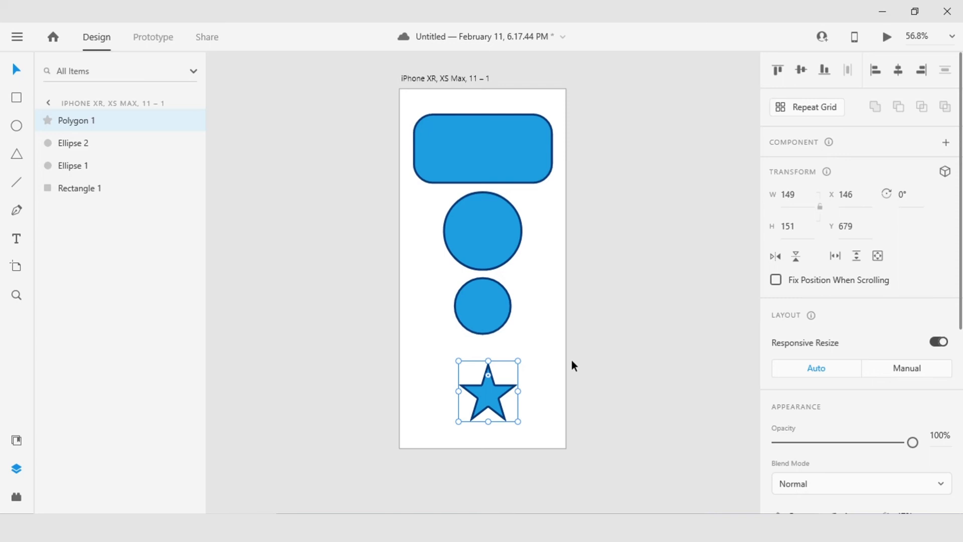
{"action": "left_click", "coordinate": [584, 359]}
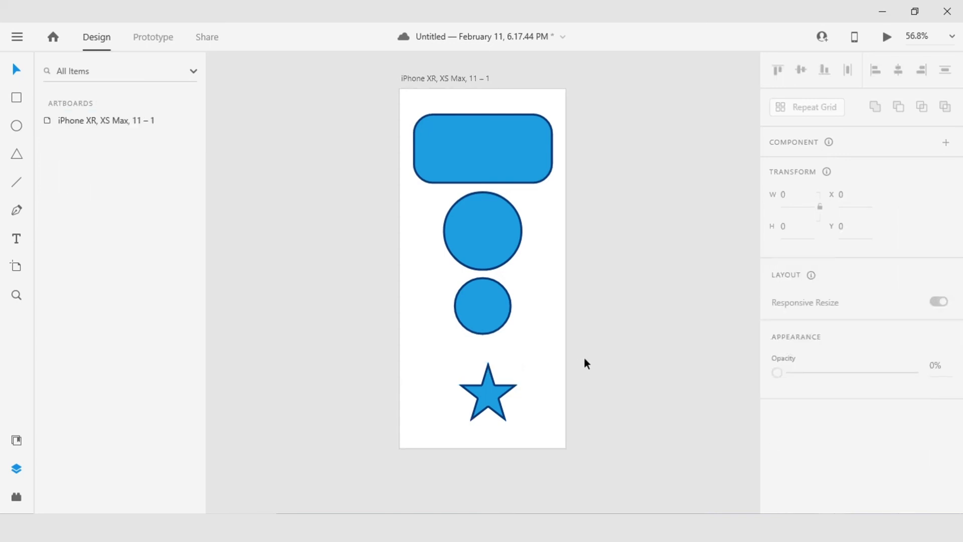
- Turn the star into a heart by entering <3 as its corner count, and deselect it
{"action": "left_click", "coordinate": [502, 395]}
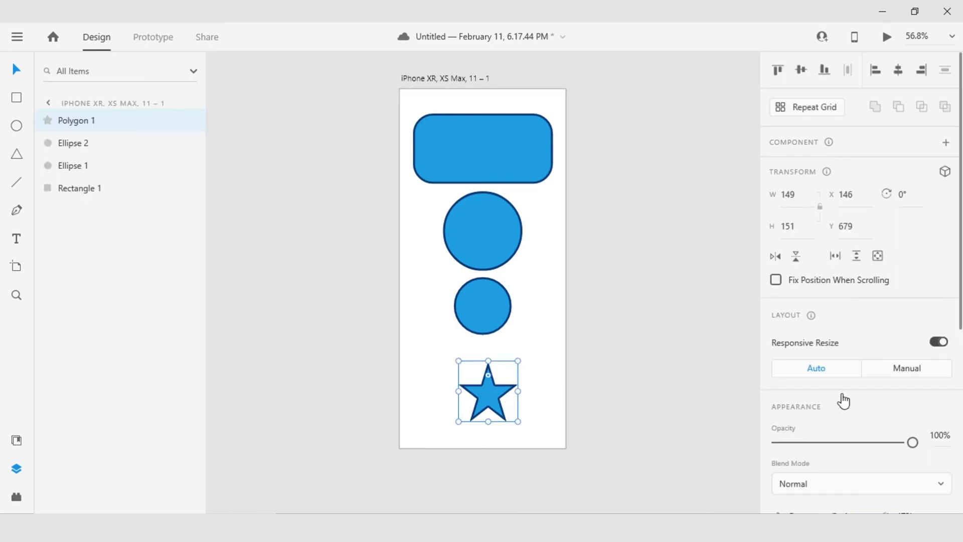
{"action": "scroll", "coordinate": [858, 400], "scroll_direction": "down", "scroll_amount": 5}
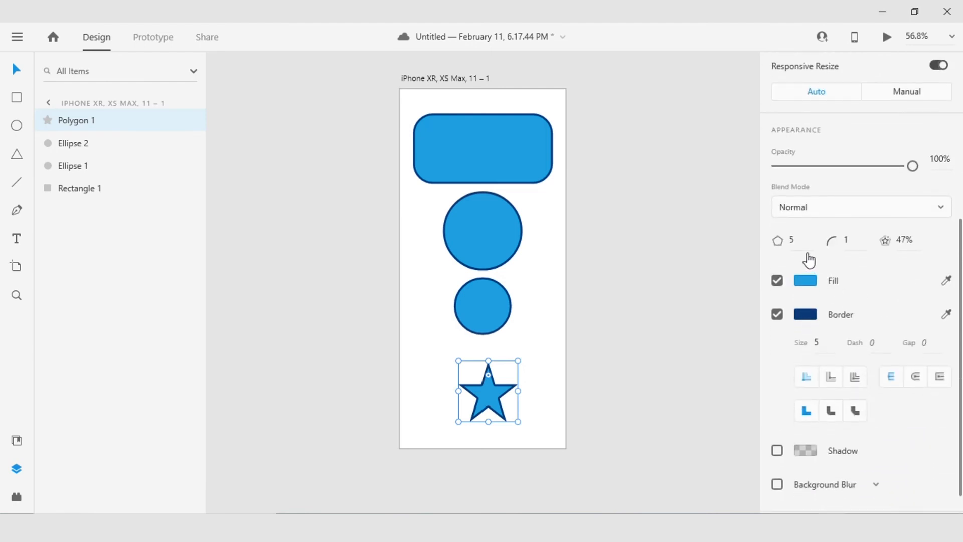
{"action": "left_click", "coordinate": [812, 240]}
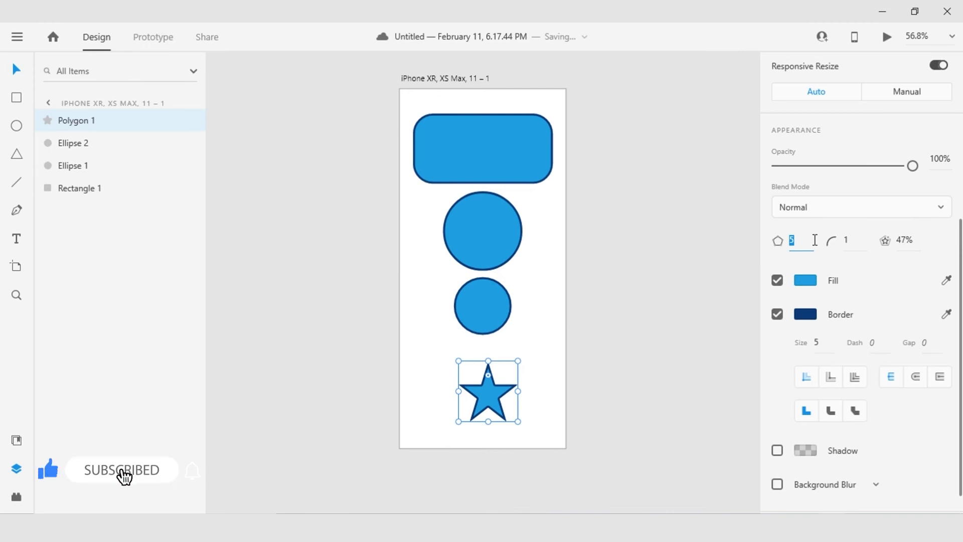
{"action": "key", "text": "BackSpace"}
{"action": "type", "text": "4"}
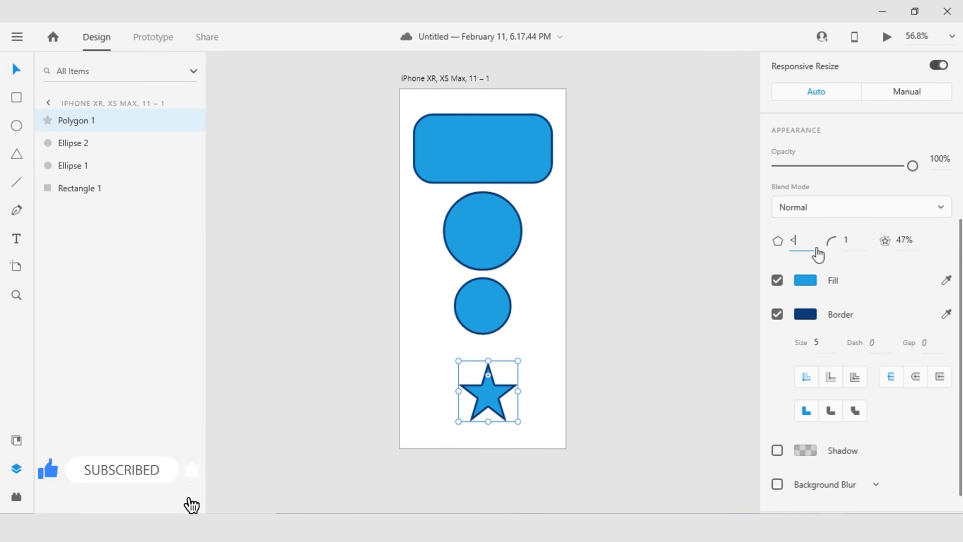
{"action": "type", "text": "3"}
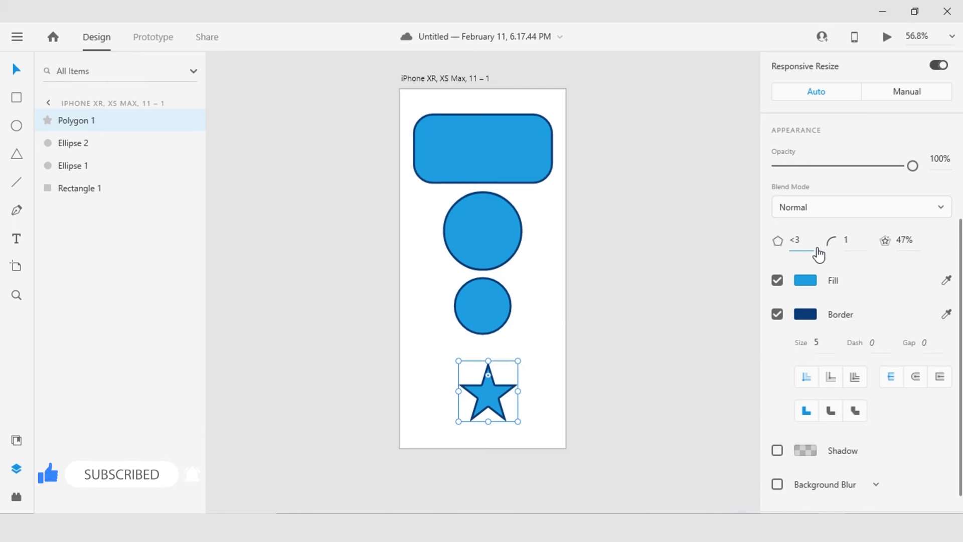
{"action": "key", "text": "Return"}
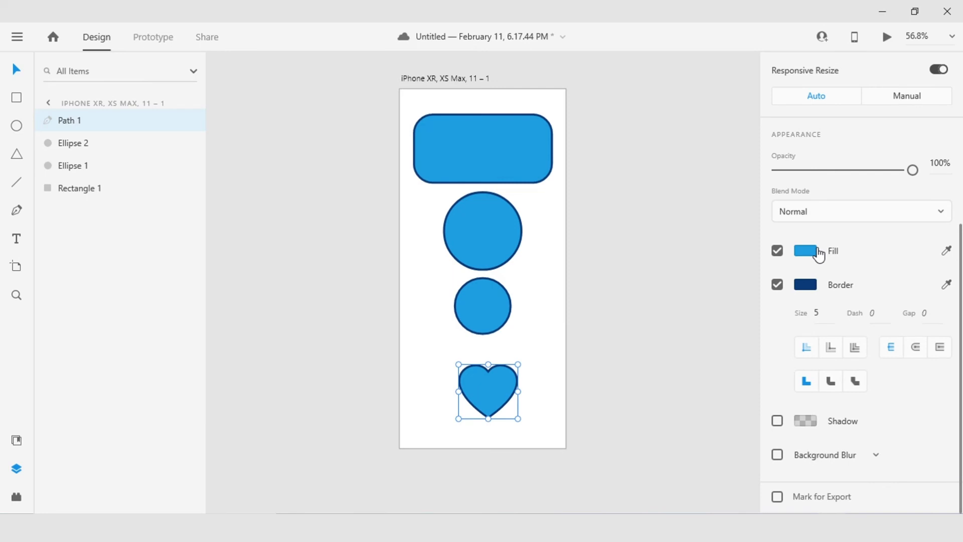
{"action": "left_click", "coordinate": [551, 297]}
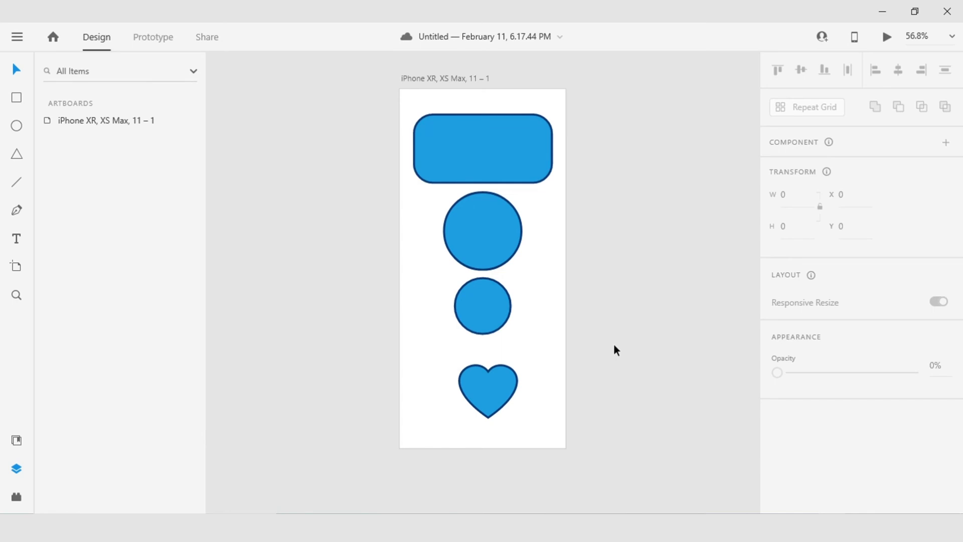
- Edit the larger circle's path, pulling its top anchor point down to about Y 354 to form a central notch
{"action": "left_click", "coordinate": [506, 254]}
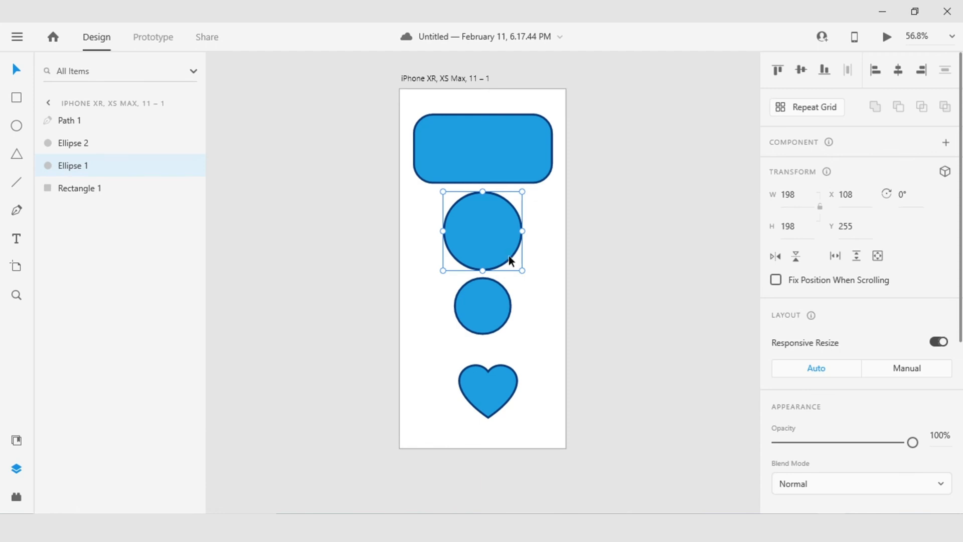
{"action": "double_click", "coordinate": [508, 254]}
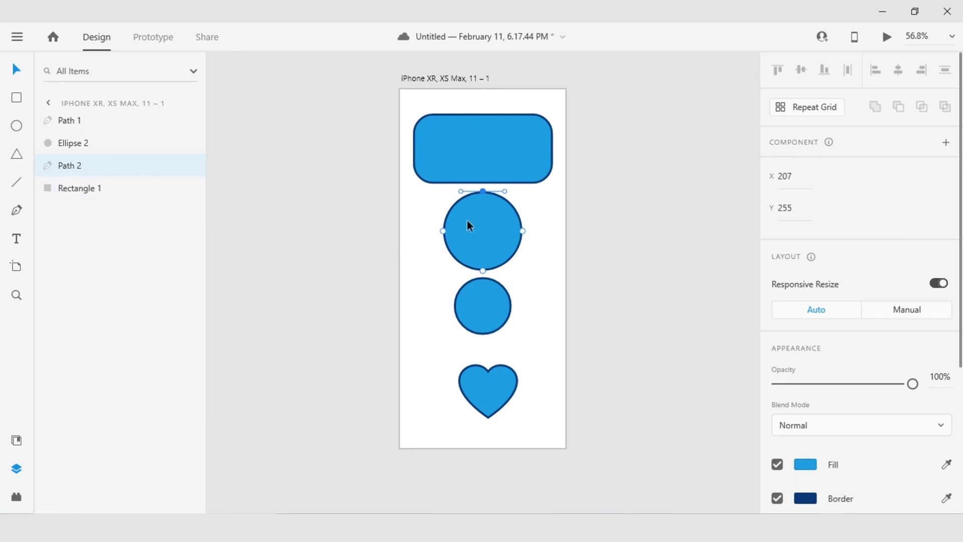
{"action": "left_click_drag", "start_coordinate": [483, 191], "coordinate": [480, 229]}
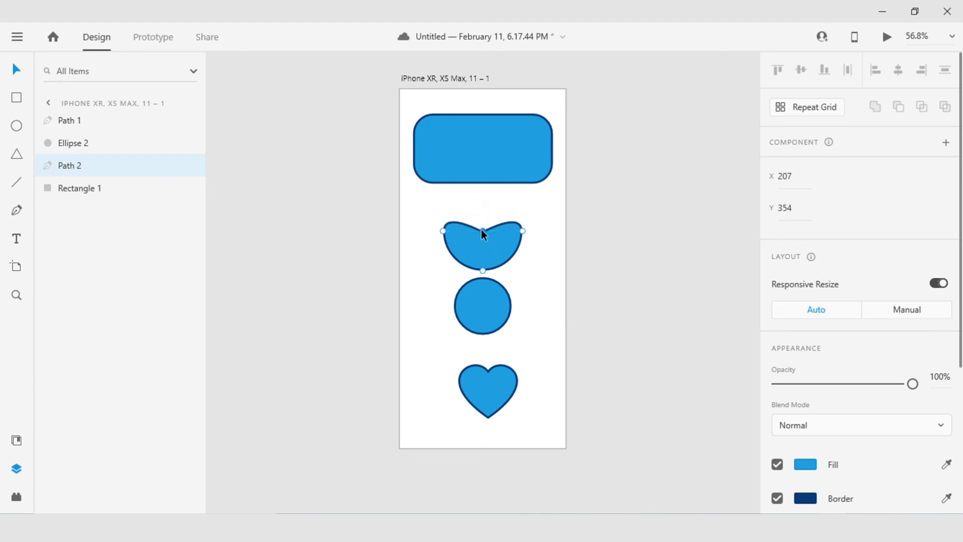
{"action": "double_click", "coordinate": [480, 230]}
{"action": "mouse_move", "coordinate": [503, 231]}
{"action": "left_mouse_down"}
{"action": "mouse_move", "coordinate": [487, 207]}
{"action": "mouse_move", "coordinate": [468, 236]}
{"action": "mouse_move", "coordinate": [486, 230]}
{"action": "left_mouse_up"}
{"action": "key", "text": "ctrl+z"}
{"action": "left_click", "coordinate": [482, 232]}
- Add a second blank iPhone XR, XS Max, 11 artboard beside the first and save the document
{"action": "left_click", "coordinate": [23, 271]}
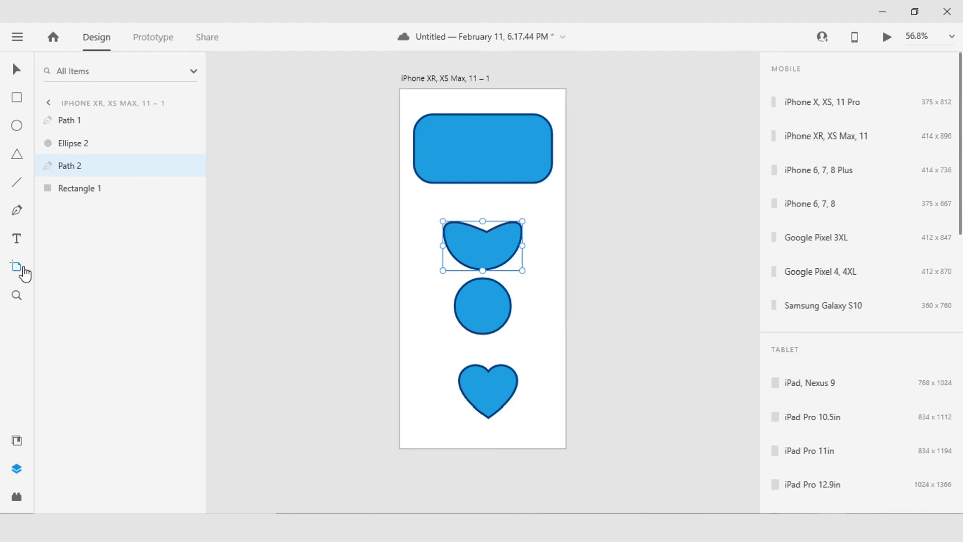
{"action": "left_click", "coordinate": [610, 96]}
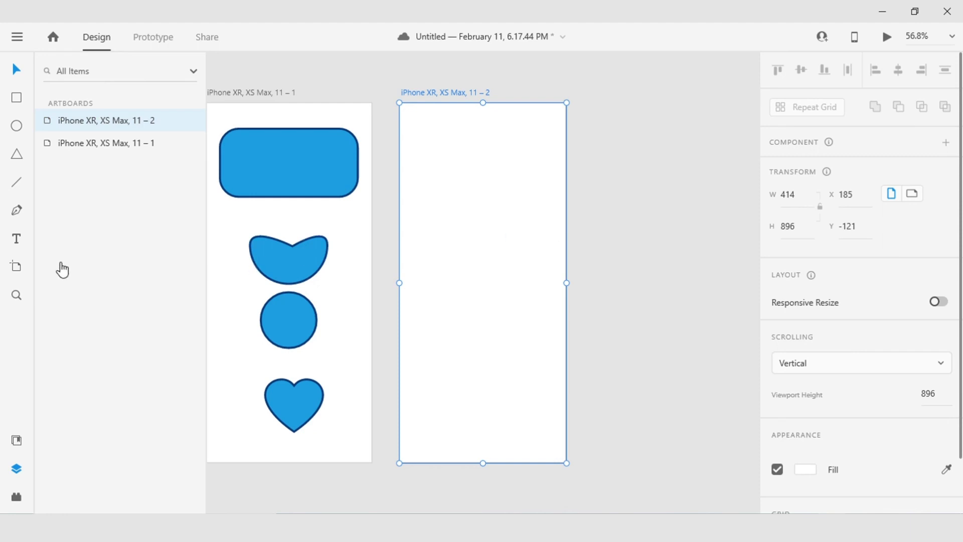
{"action": "key", "text": "ctrl+s"}
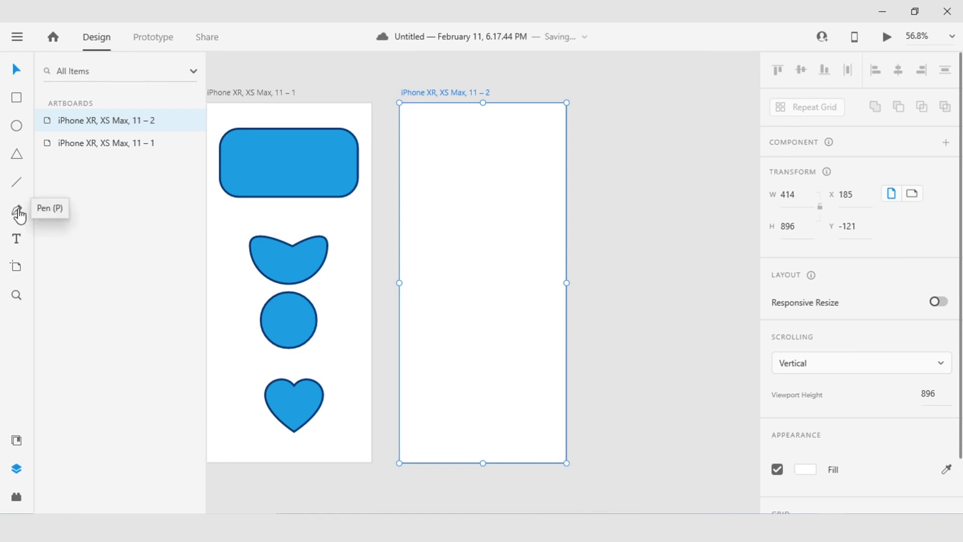
- With the Pen tool, draw the top and rounded back of a head-profile outline on the new artboard, ending near X 201, Y 424
{"action": "key", "text": "p"}
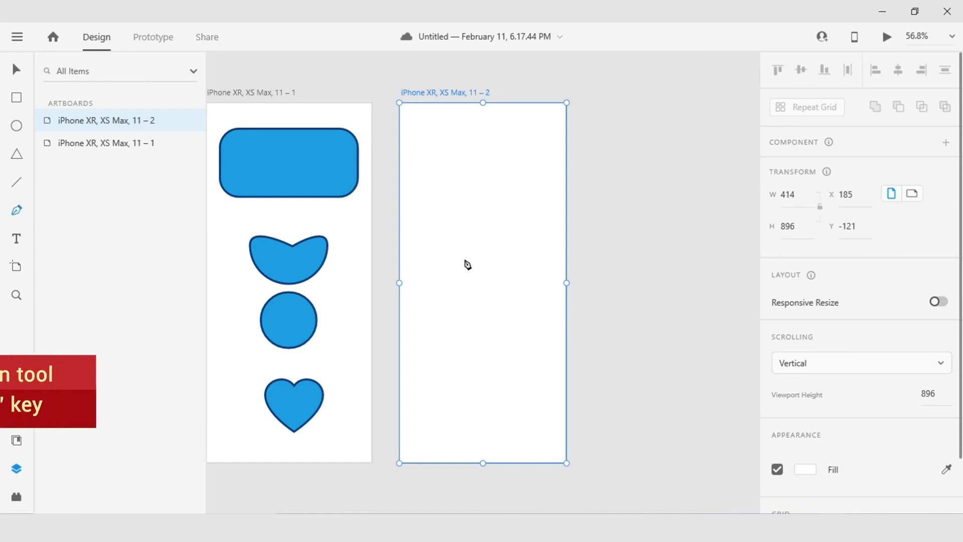
{"action": "left_click", "coordinate": [442, 179]}
{"action": "left_click", "coordinate": [485, 175]}
{"action": "left_click", "coordinate": [509, 201]}
{"action": "left_click_drag", "start_coordinate": [512, 214], "coordinate": [515, 256]}
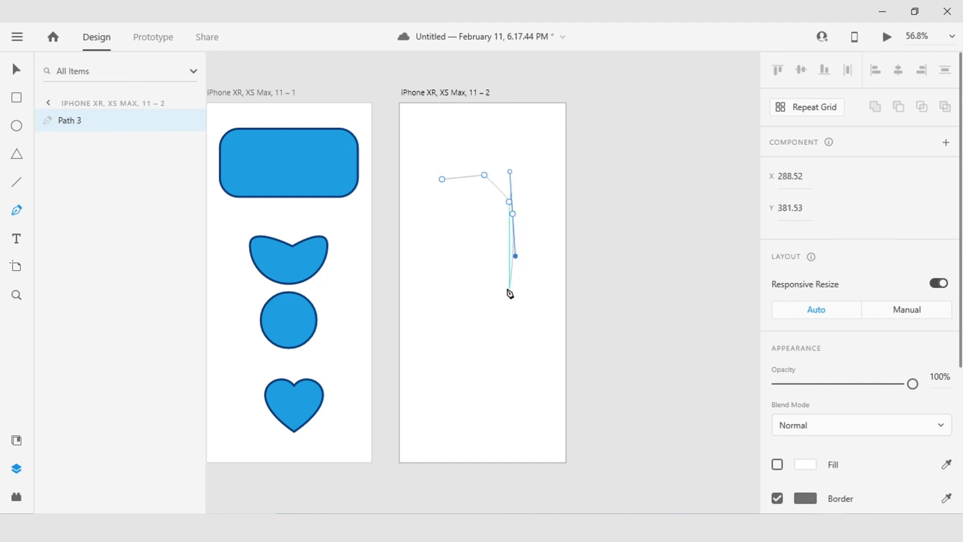
{"action": "left_click", "coordinate": [479, 273]}
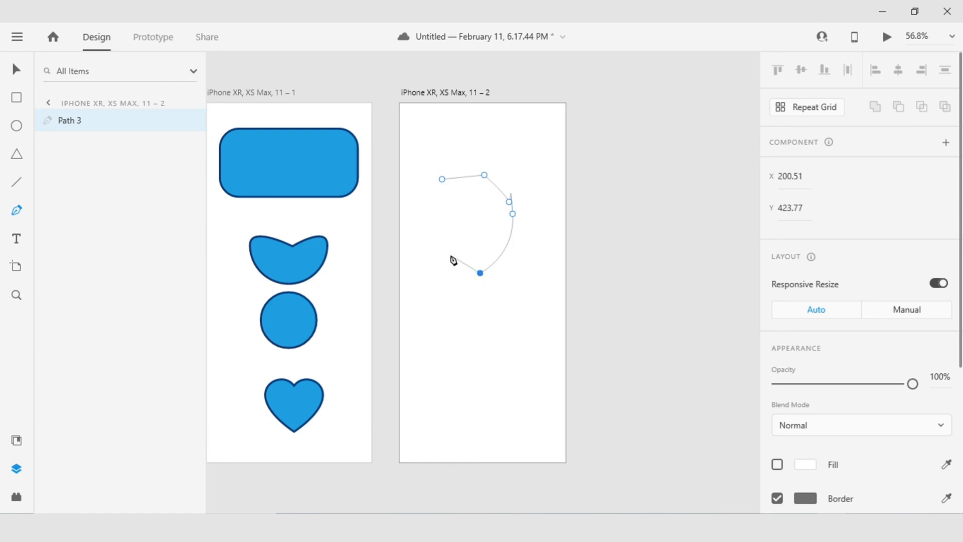
- Continue the outline with a jagged, face-like left side and close the path at its starting point near X 105, Y 190
{"action": "left_click_drag", "start_coordinate": [446, 269], "coordinate": [441, 246]}
{"action": "left_click_drag", "start_coordinate": [441, 246], "coordinate": [438, 241]}
{"action": "left_click", "coordinate": [447, 232]}
{"action": "left_click", "coordinate": [438, 223]}
{"action": "left_click", "coordinate": [452, 202]}
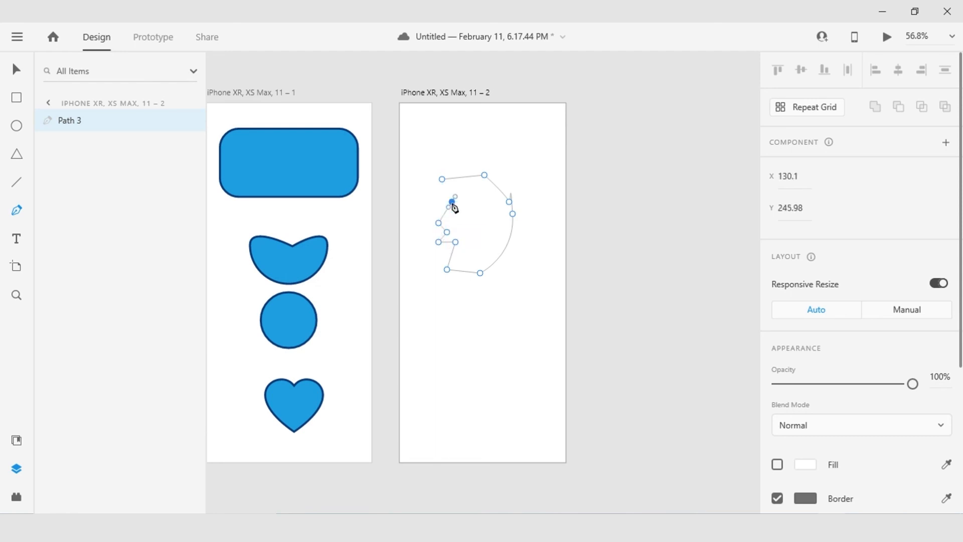
{"action": "left_click", "coordinate": [436, 202]}
{"action": "left_click", "coordinate": [441, 179]}
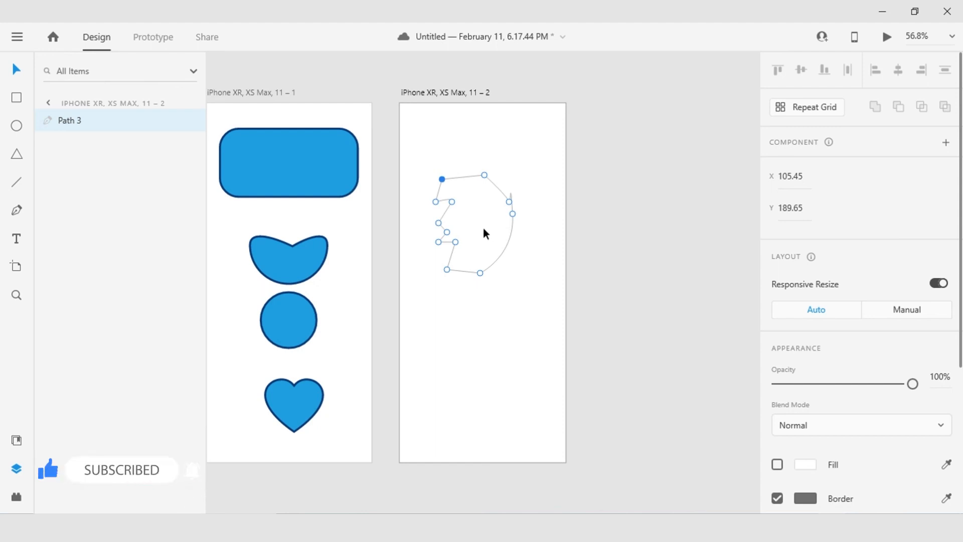
- Smooth the outline's top anchor and move it to about X 201, Y 163, and remove the kink on the rounded right side
{"action": "left_click", "coordinate": [484, 176]}
{"action": "left_click_drag", "start_coordinate": [483, 173], "coordinate": [480, 168]}
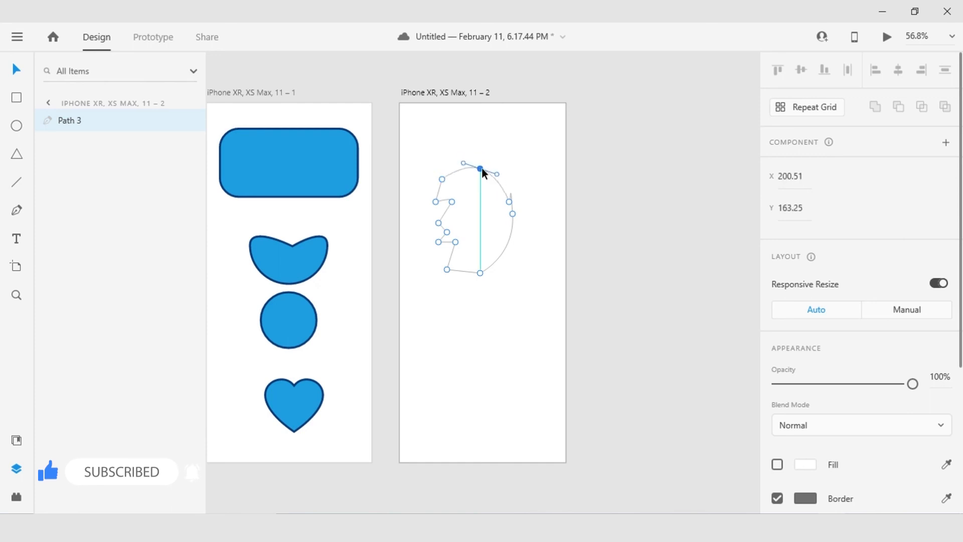
{"action": "left_click", "coordinate": [509, 201]}
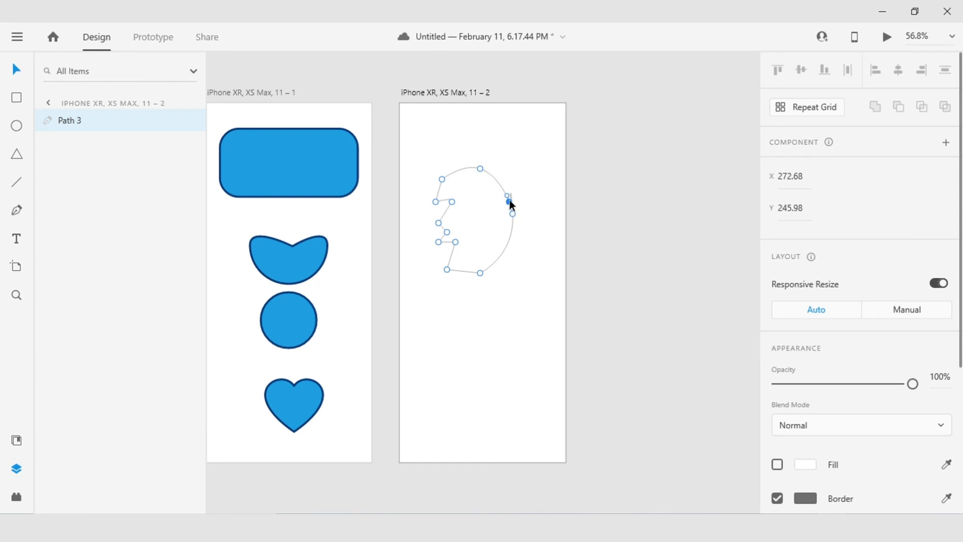
{"action": "mouse_move", "coordinate": [510, 200]}
{"action": "left_mouse_down"}
{"action": "mouse_move", "coordinate": [515, 219]}
{"action": "mouse_move", "coordinate": [512, 212]}
{"action": "left_mouse_up"}
{"action": "left_click_drag", "start_coordinate": [509, 170], "coordinate": [504, 174]}
- Round the lowest inner corner on the outline's jagged side, placing its anchor at about X 143, Y 365, and finish path editing
{"action": "double_click", "coordinate": [455, 243]}
{"action": "left_click_drag", "start_coordinate": [455, 243], "coordinate": [456, 252]}
{"action": "scroll", "coordinate": [453, 255], "scroll_direction": "up", "scroll_amount": 1}
{"action": "scroll", "coordinate": [454, 255], "scroll_direction": "down", "scroll_amount": 1}
{"action": "scroll", "coordinate": [454, 254], "scroll_direction": "up", "scroll_amount": 4}
{"action": "scroll", "coordinate": [462, 261], "scroll_direction": "down", "scroll_amount": 1}
{"action": "left_click", "coordinate": [462, 254]}
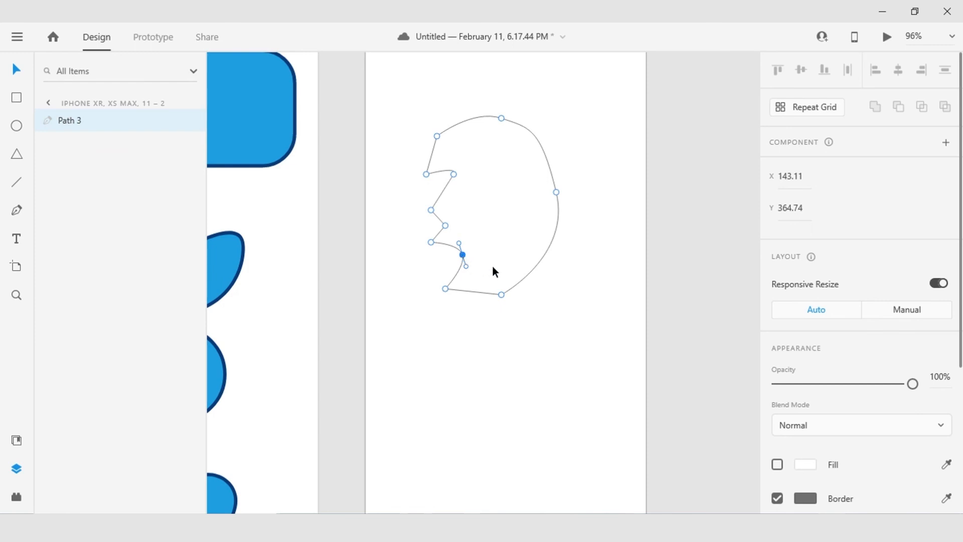
{"action": "key", "text": "Escape"}
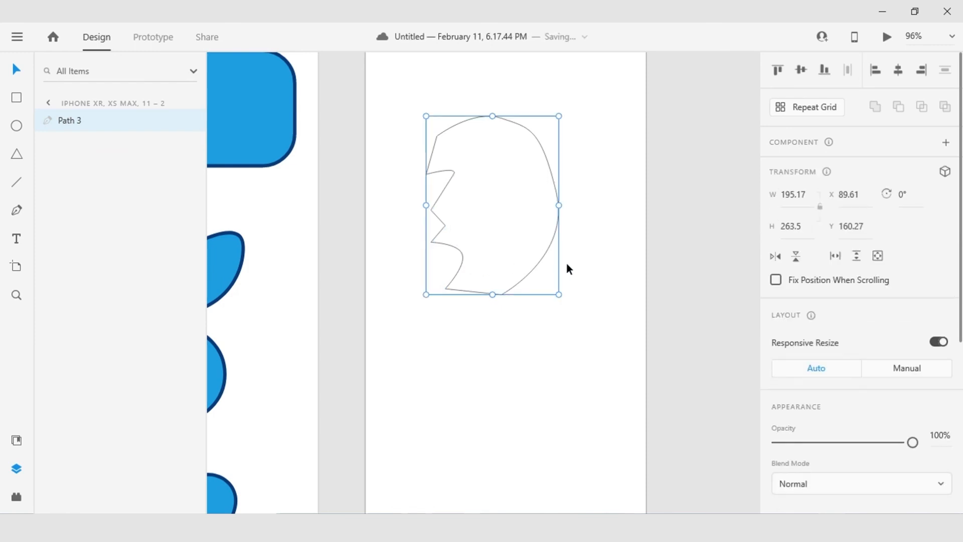
- Enlarge the closed head-profile path on the second artboard to about 246 wide by 337 high
{"action": "left_click_drag", "start_coordinate": [564, 293], "coordinate": [592, 344]}
{"action": "key", "text": "ctrl+0"}
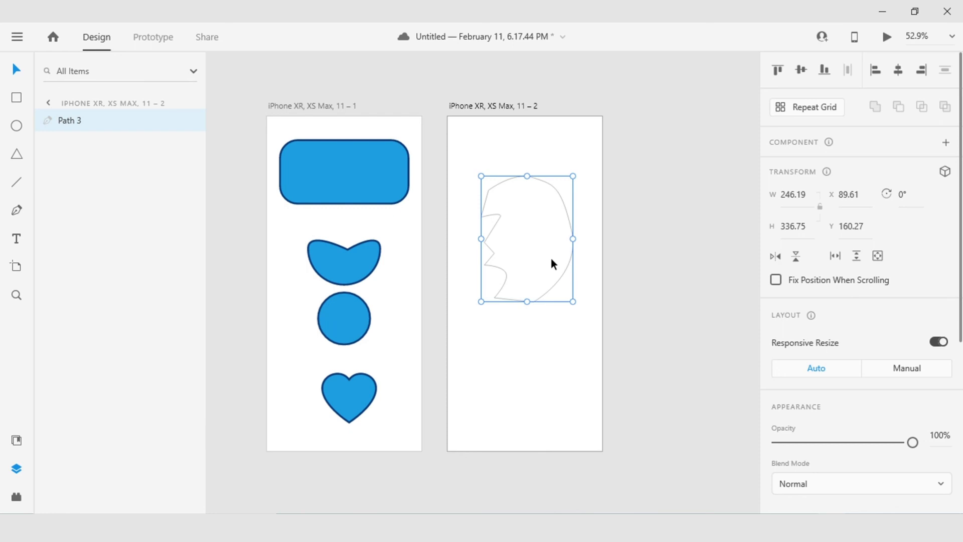
{"action": "right_click", "coordinate": [551, 259]}
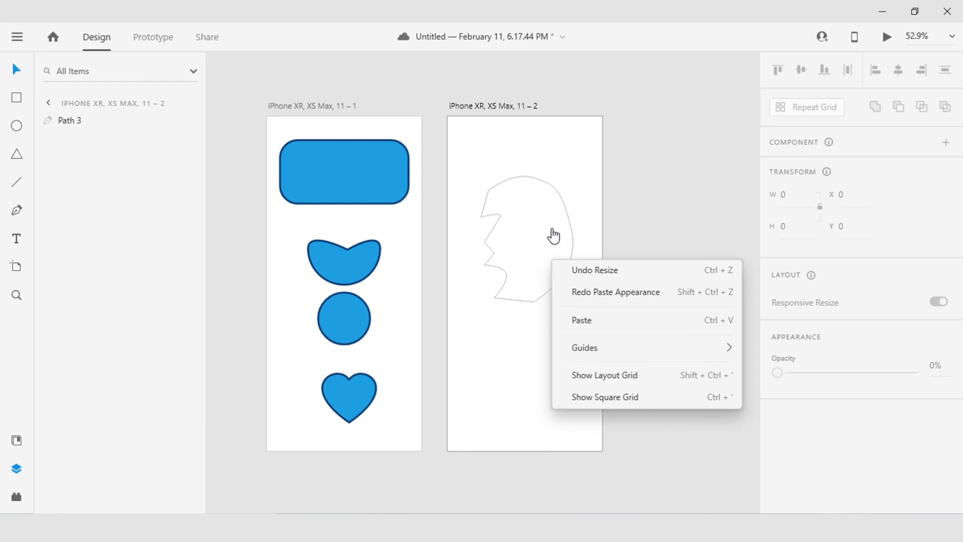
{"action": "left_click", "coordinate": [553, 236]}
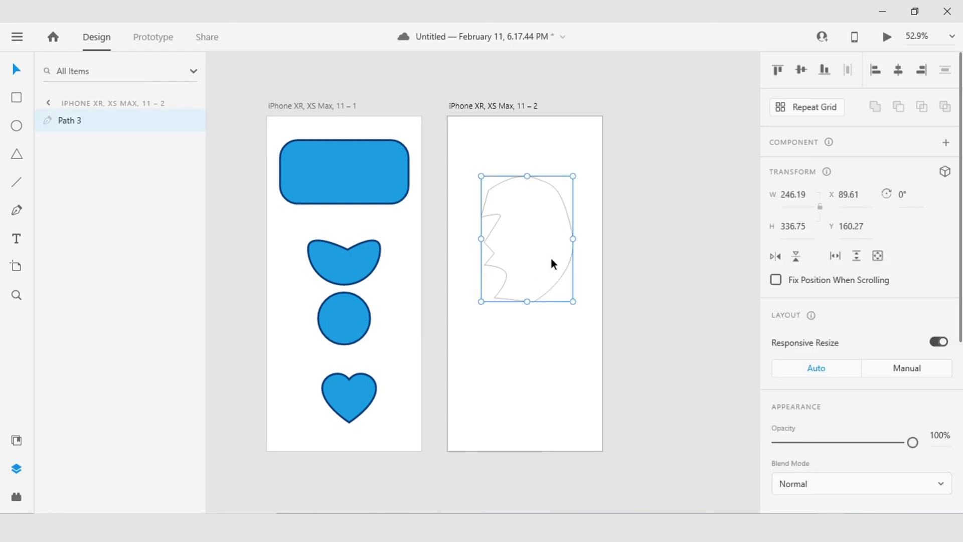
{"action": "right_click", "coordinate": [550, 259]}
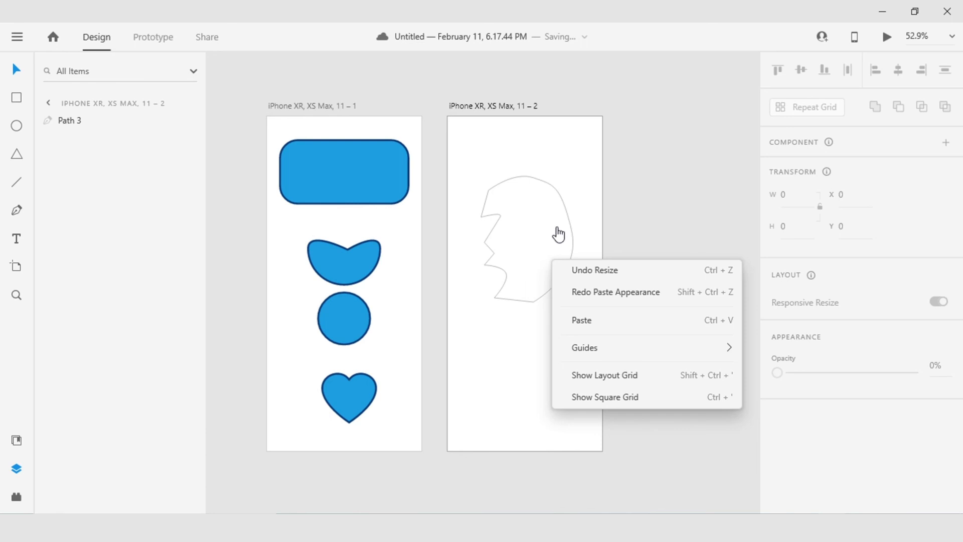
{"action": "left_click", "coordinate": [568, 213]}
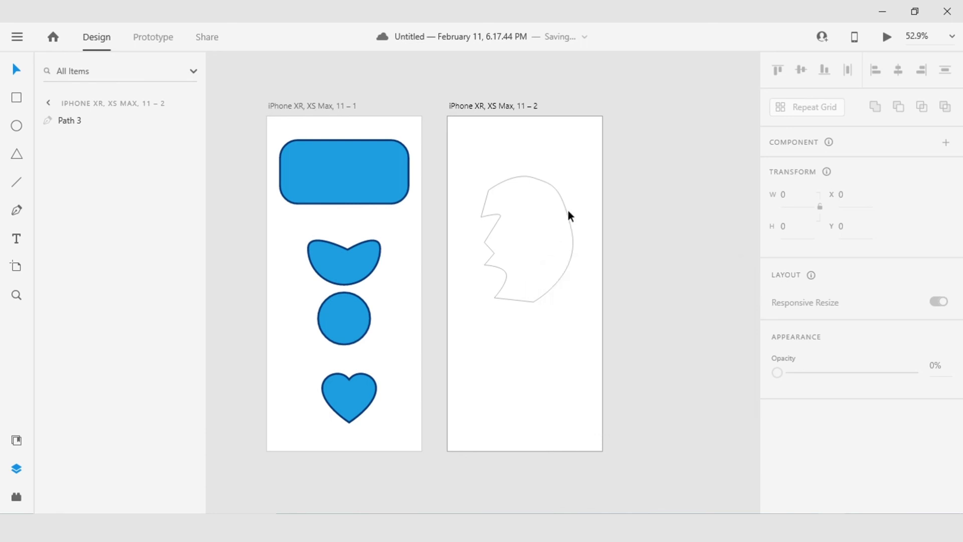
- Paste the copied blue fill and dark blue border appearance onto the head-profile path, and deselect it
{"action": "left_click", "coordinate": [565, 211]}
{"action": "right_click", "coordinate": [565, 212]}
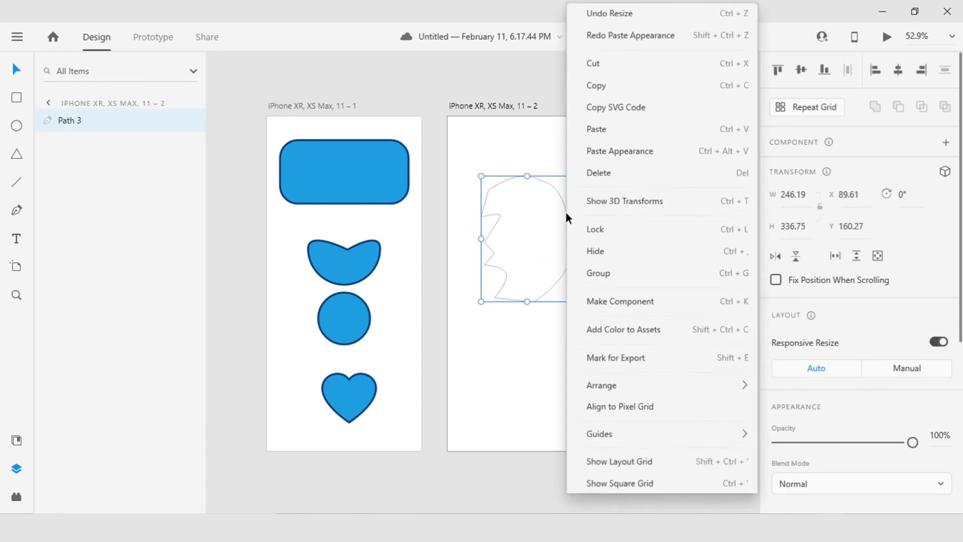
{"action": "left_click", "coordinate": [612, 155]}
{"action": "left_click", "coordinate": [626, 277]}
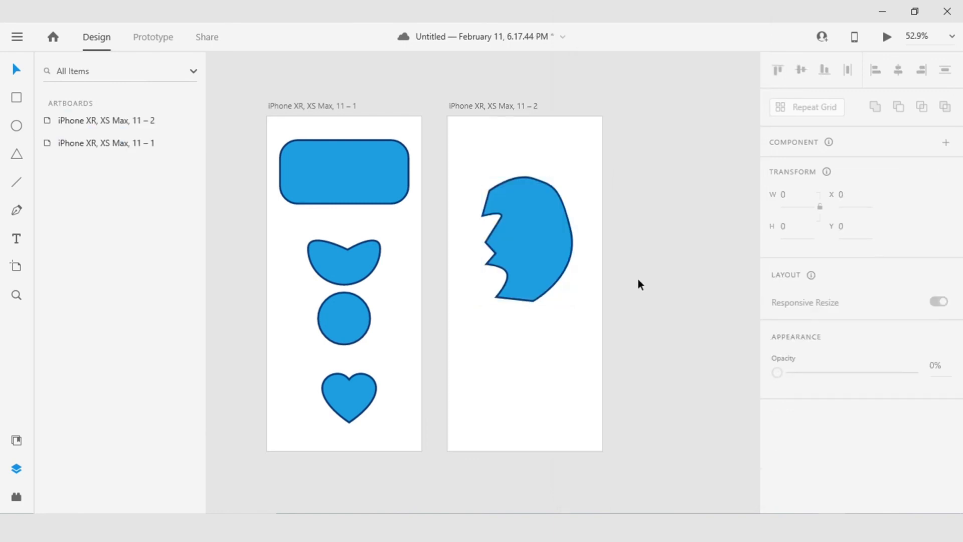